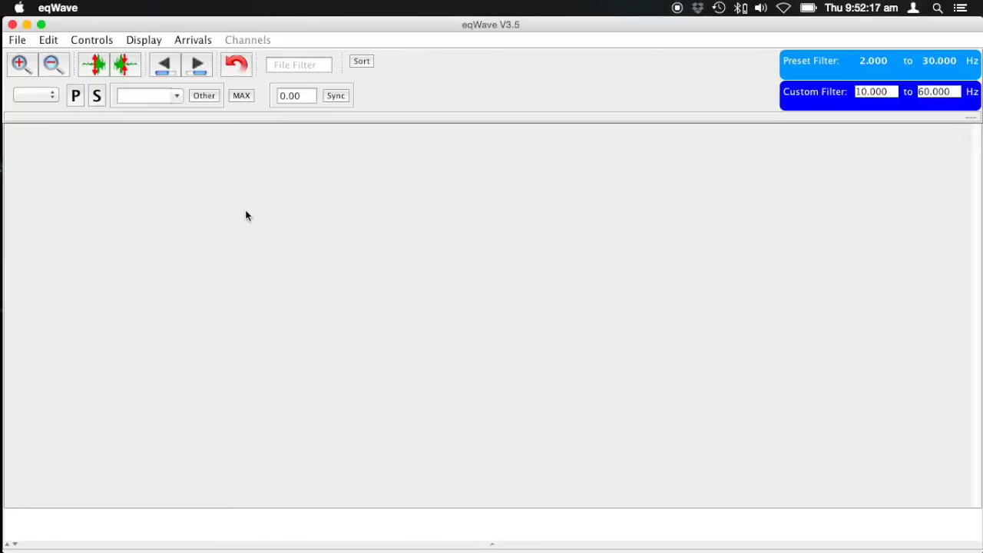
Open 'Quake Echo Seis & Acc.dmx' from the Sample data folder
mouse_move(1, 158)
left_click(19, 43)
left_click(67, 61)
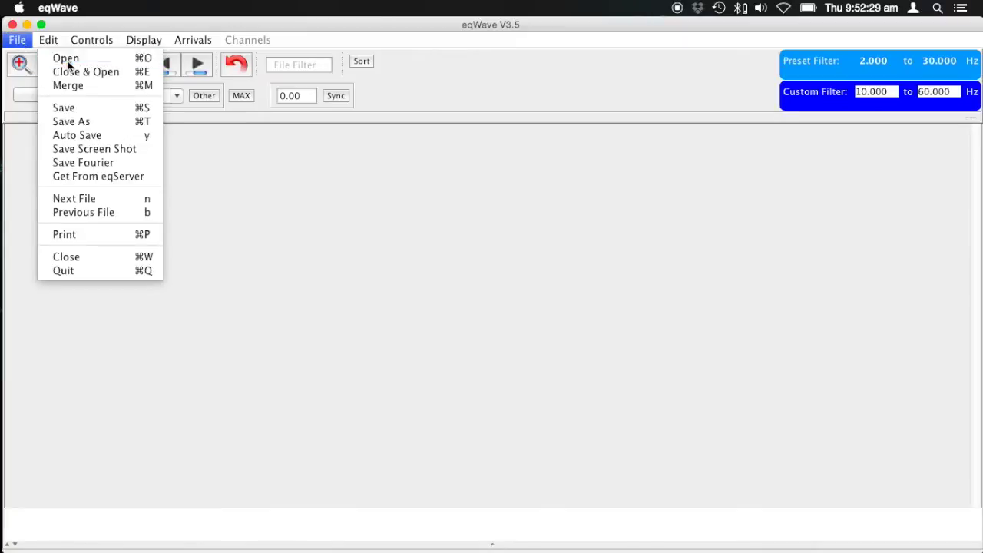
left_click(380, 305)
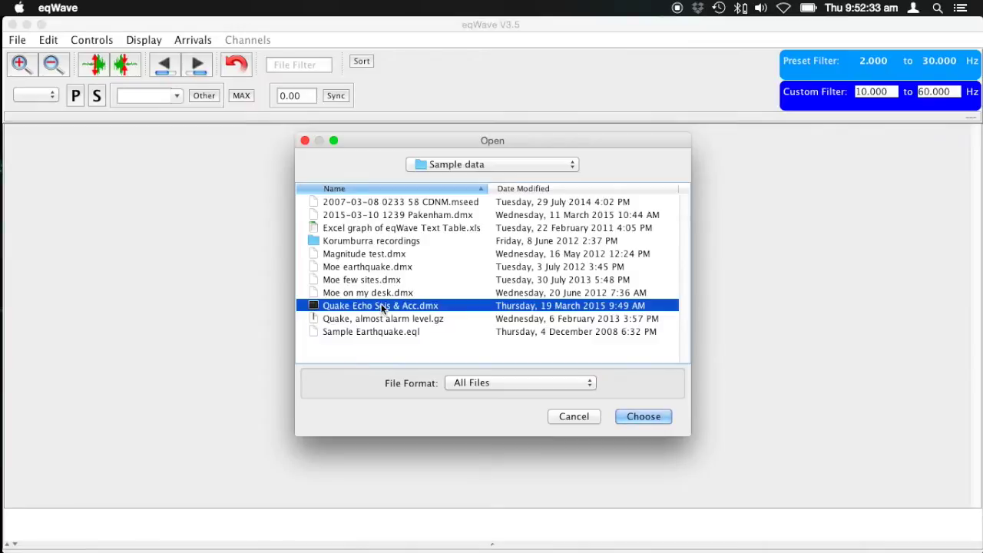
left_click(644, 417)
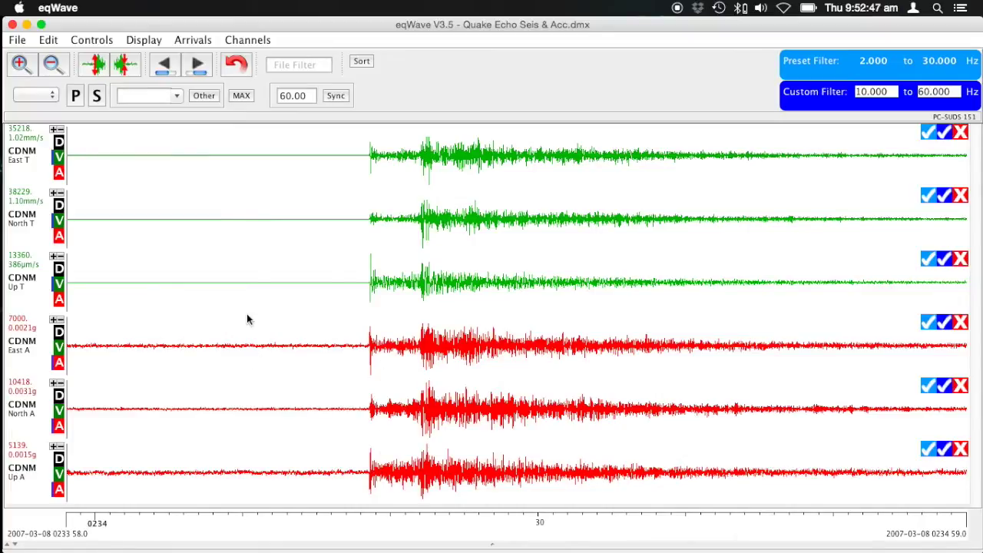
left_click(59, 143)
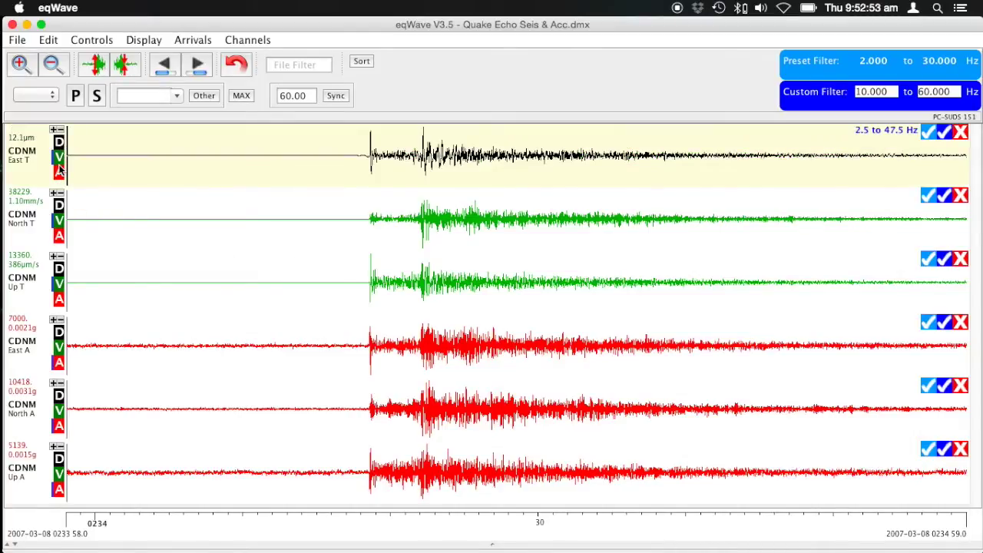
left_click(59, 157)
left_click(59, 172)
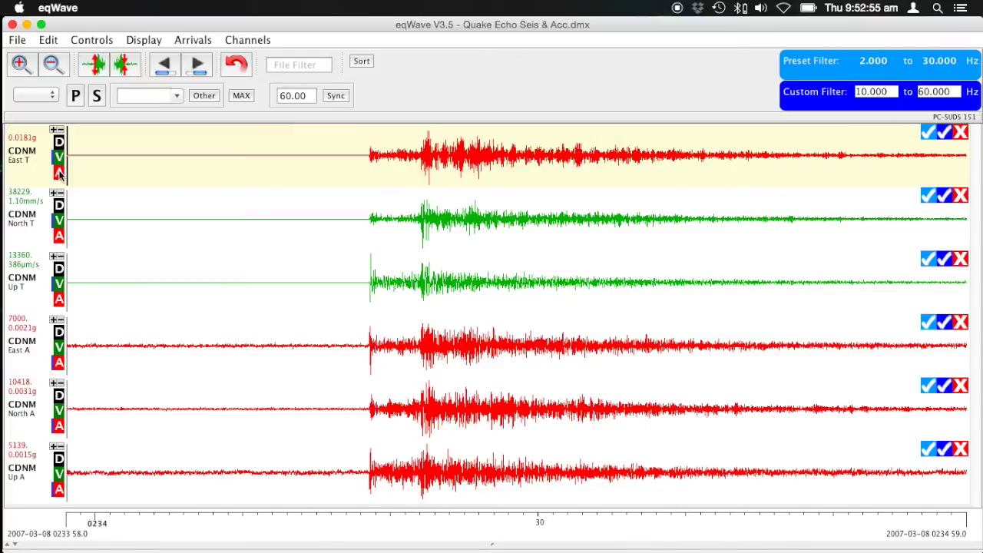
left_click(58, 157)
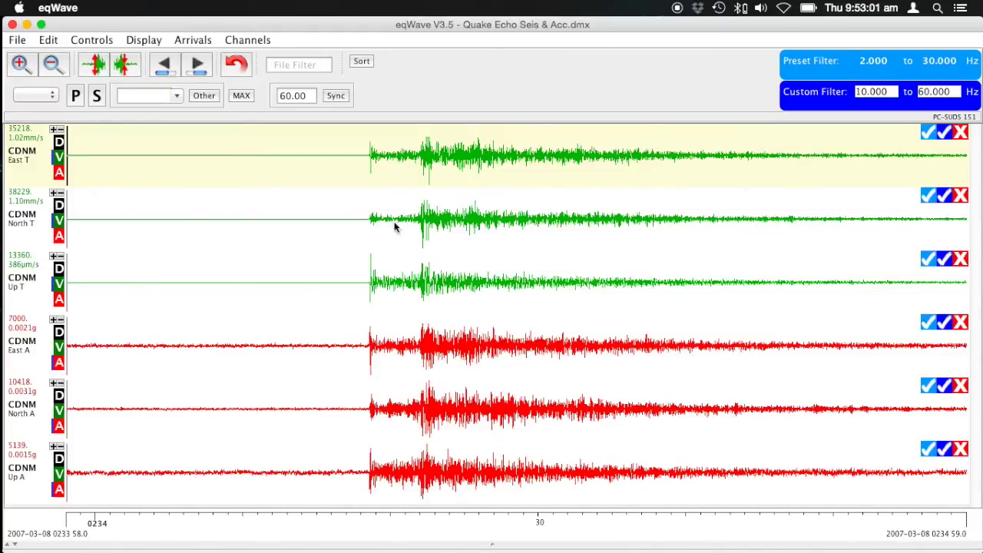
left_click(357, 220)
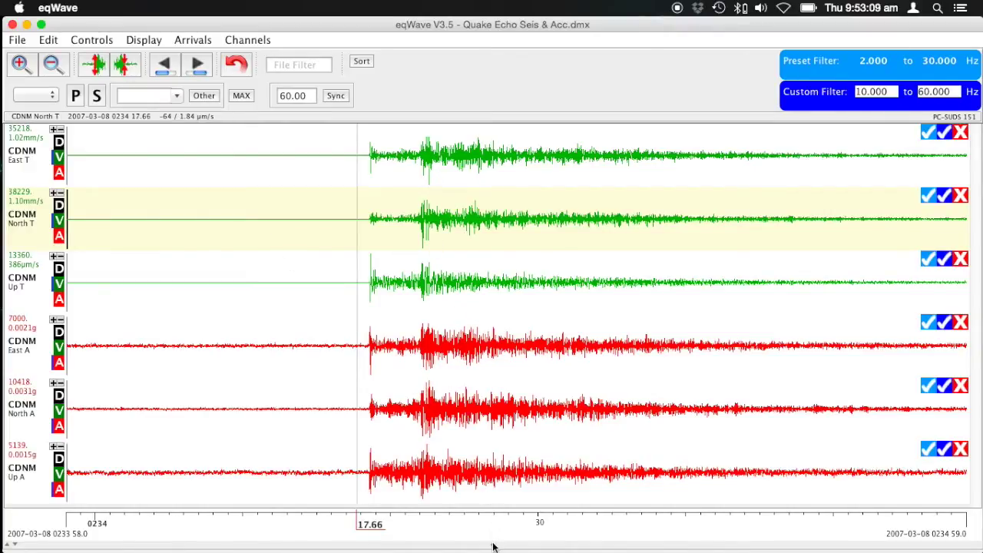
left_click_drag(493, 547, 491, 342)
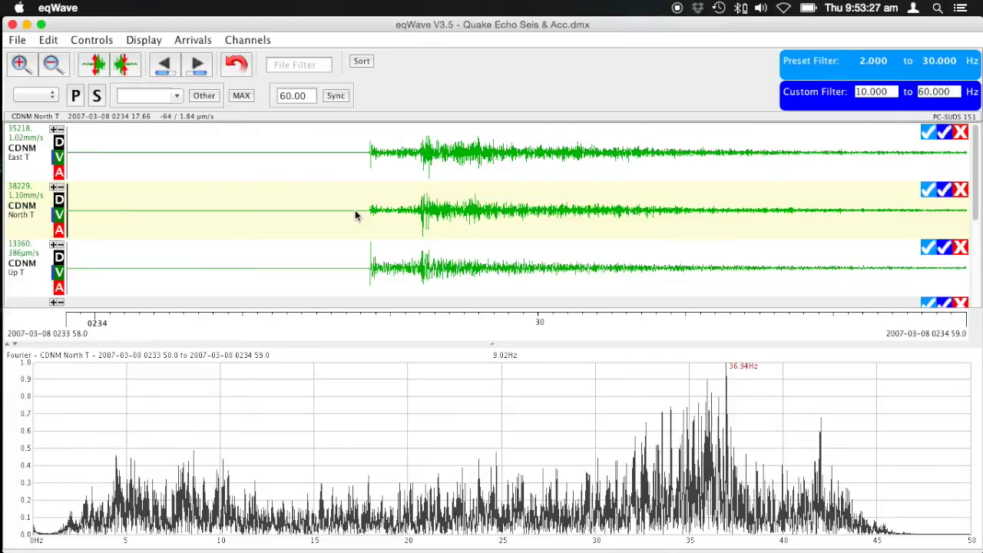
left_click_drag(356, 216, 492, 222)
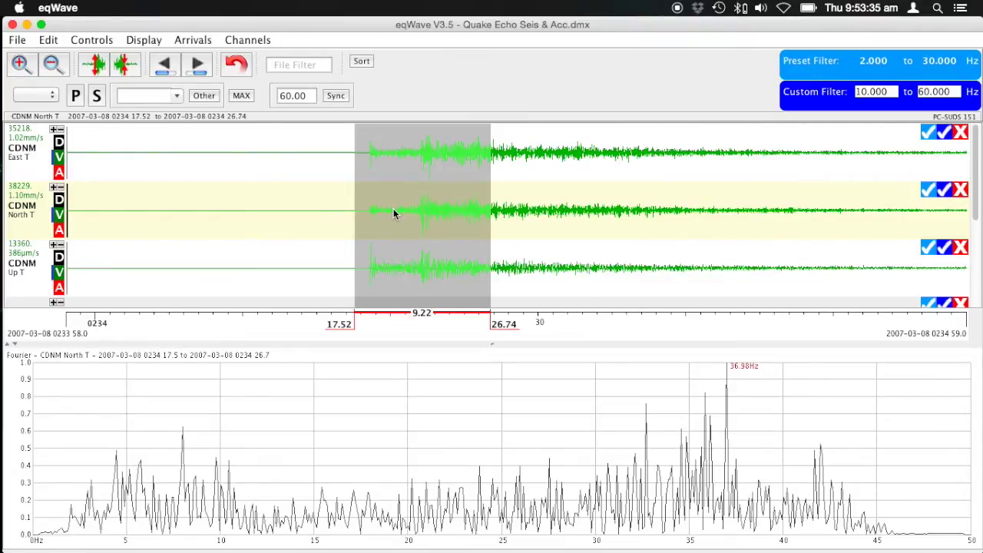
left_click(335, 213)
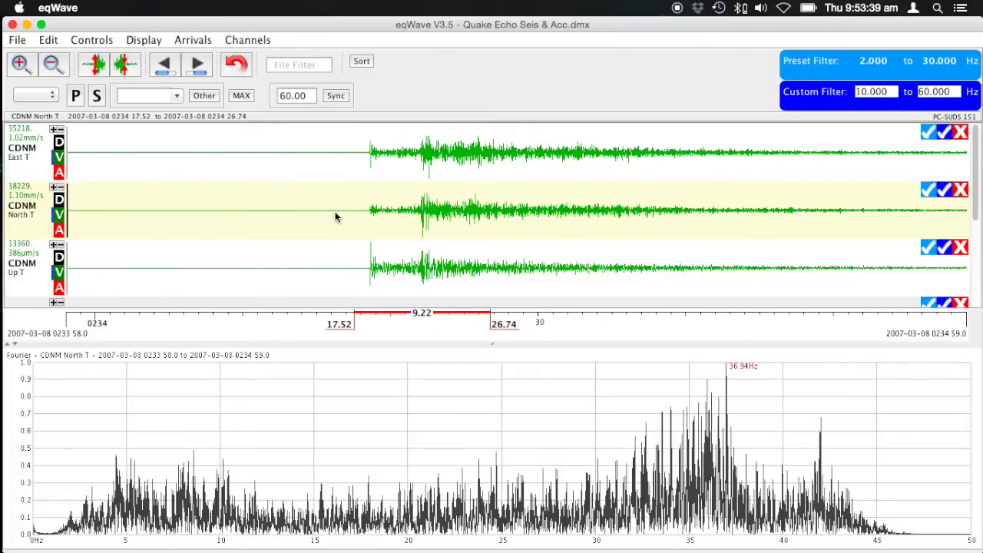
left_click(478, 271)
left_click(478, 164)
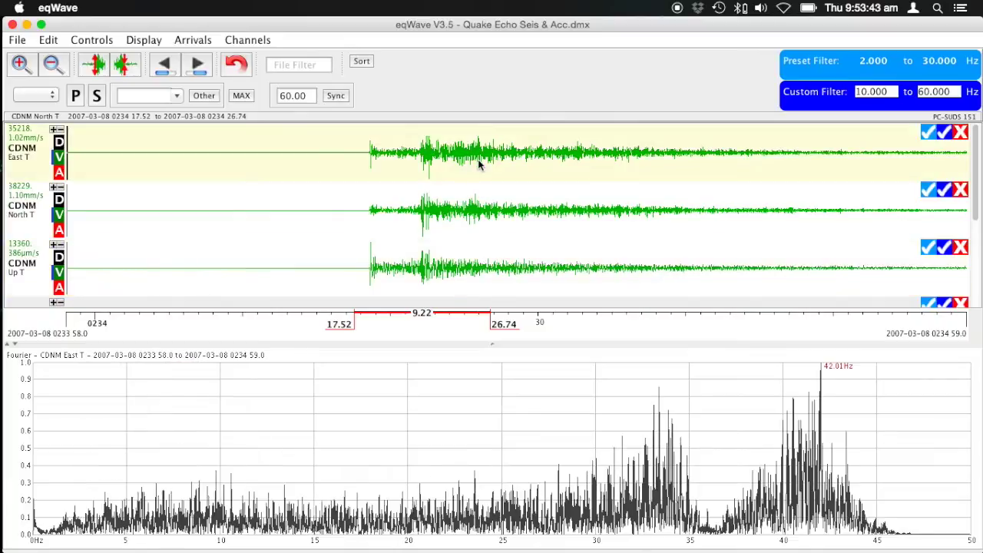
left_click(519, 306)
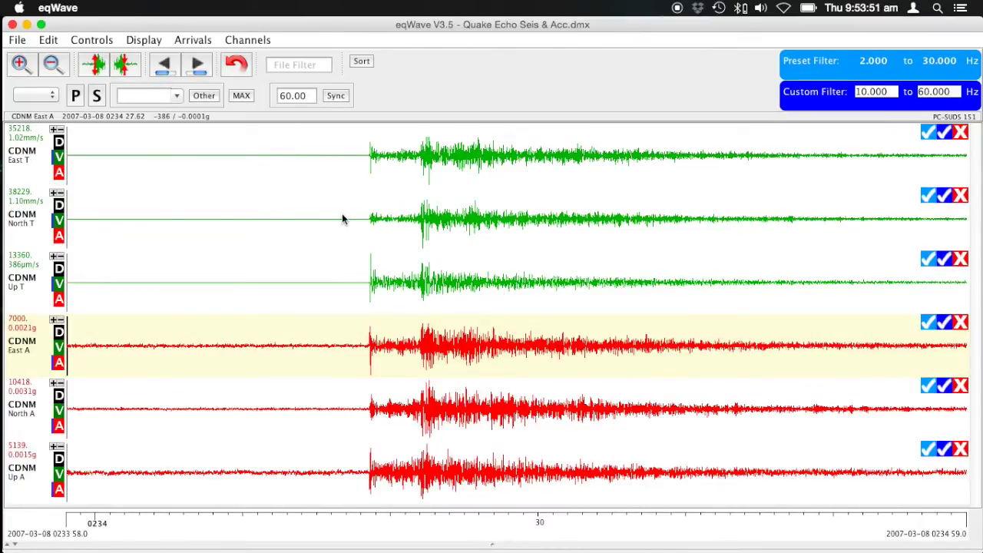
Try zooming the traces in and out, then mark a 17.52–20.49 s window around the first arrival
left_click(371, 221)
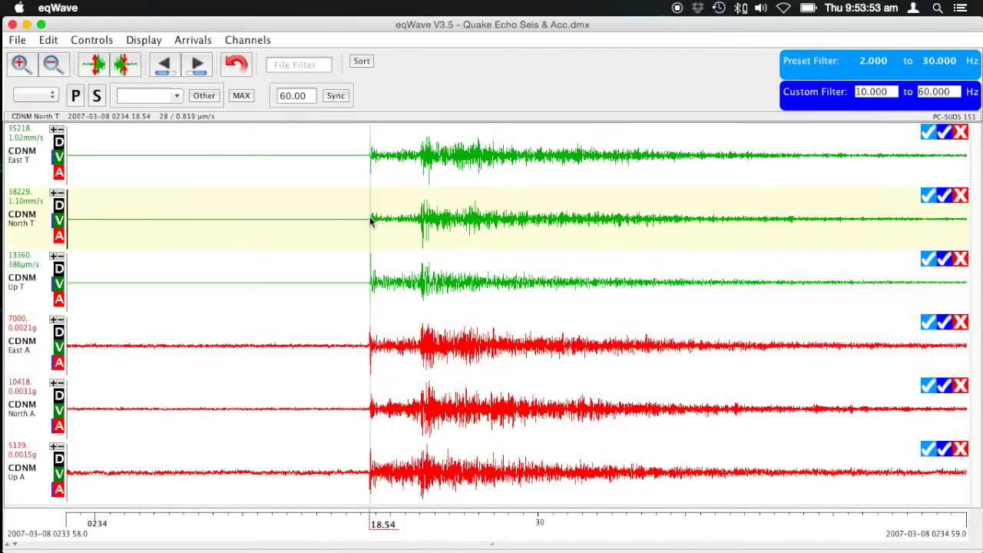
left_click(25, 71)
left_click(27, 67)
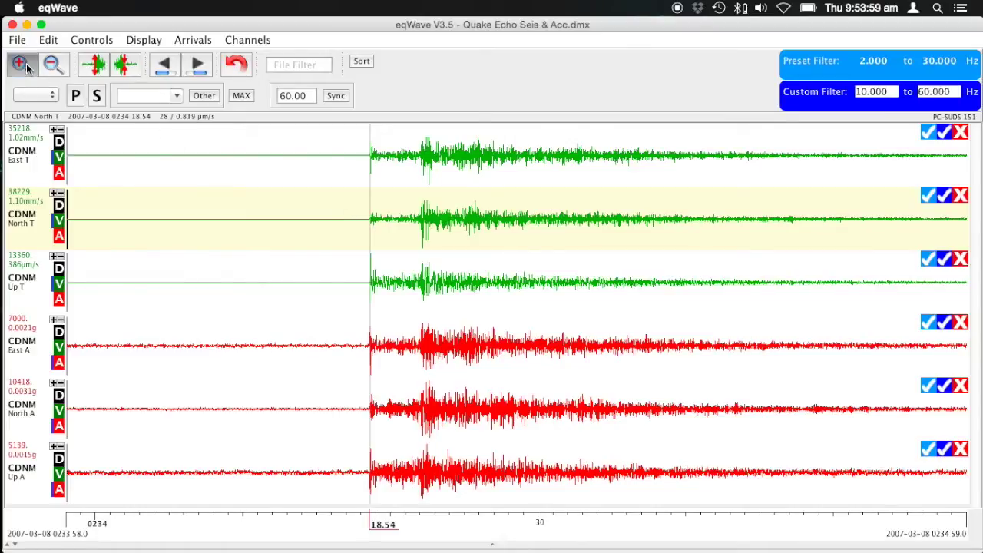
left_click(50, 68)
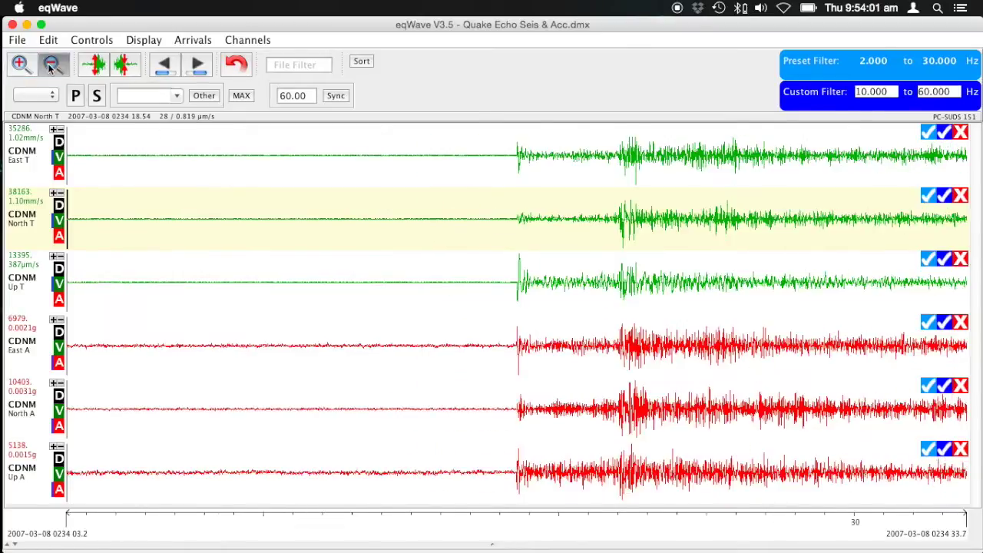
left_click(236, 66)
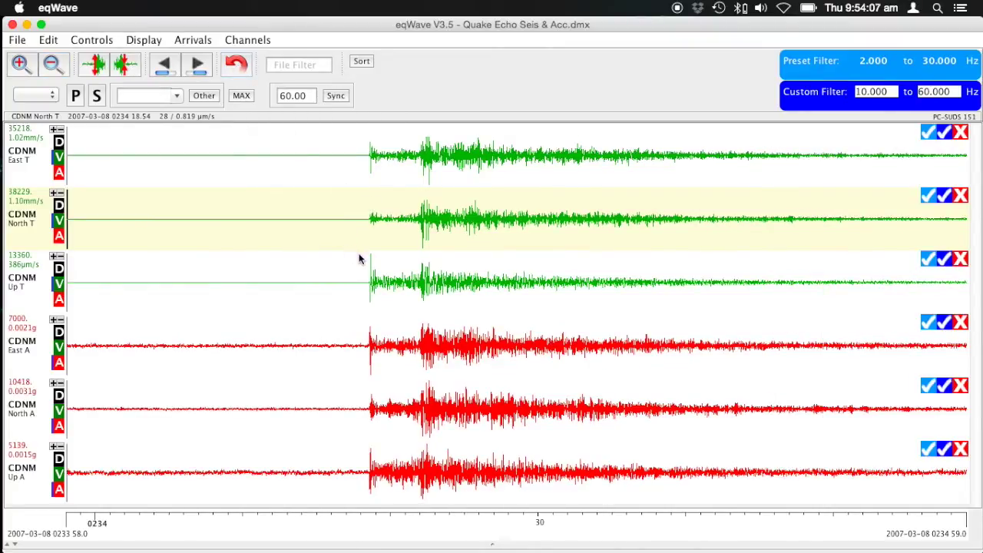
left_click_drag(354, 246, 398, 246)
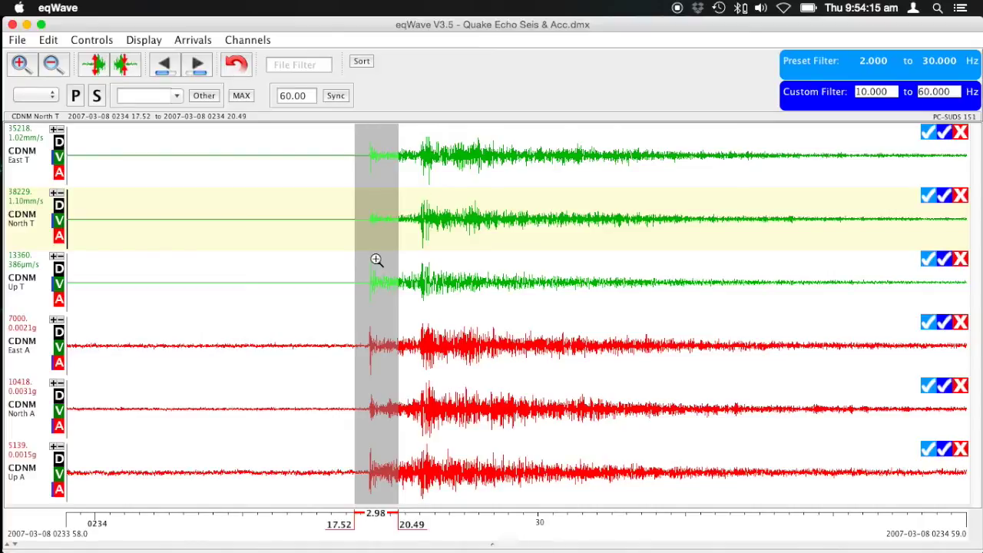
Zoom into the marked window, then further into 18.22–18.94 s around the onset
left_click(376, 260)
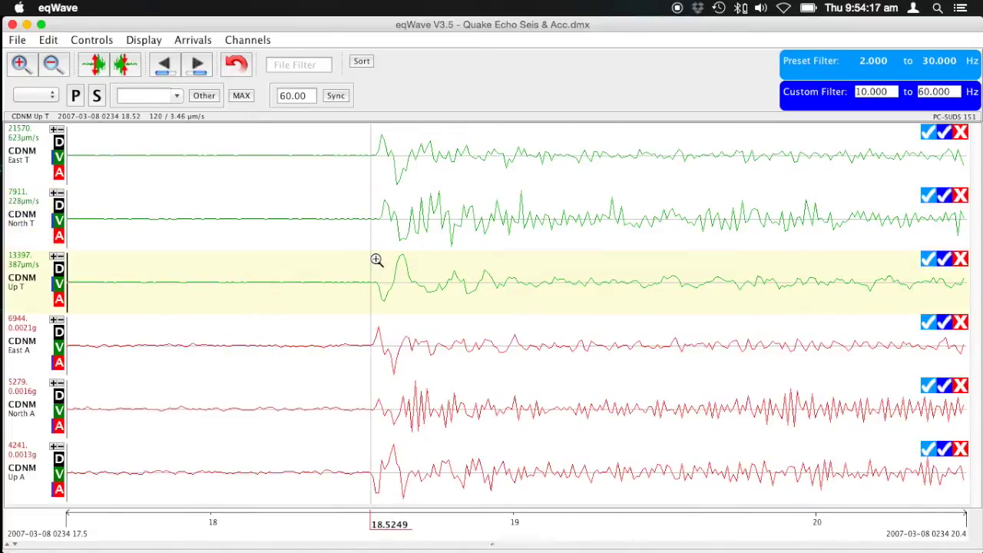
left_click_drag(292, 254, 483, 248)
left_click(486, 248)
left_click_drag(280, 246, 497, 247)
left_click(374, 259)
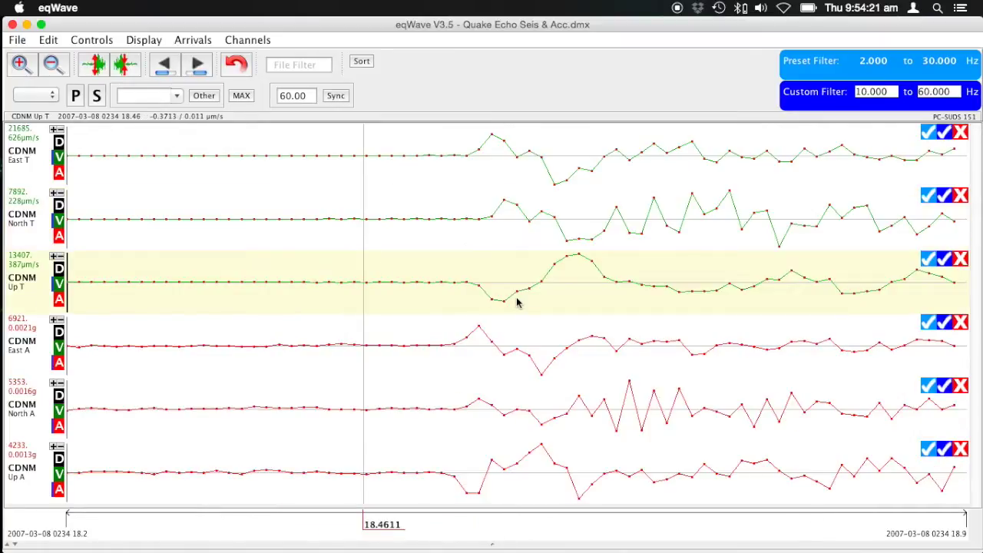
Pick the P arrival at 78.54 on the onset and return to the full record
left_click(471, 286)
mouse_move(472, 285)
left_mouse_down()
mouse_move(485, 287)
mouse_move(468, 292)
left_mouse_up()
left_click(76, 96)
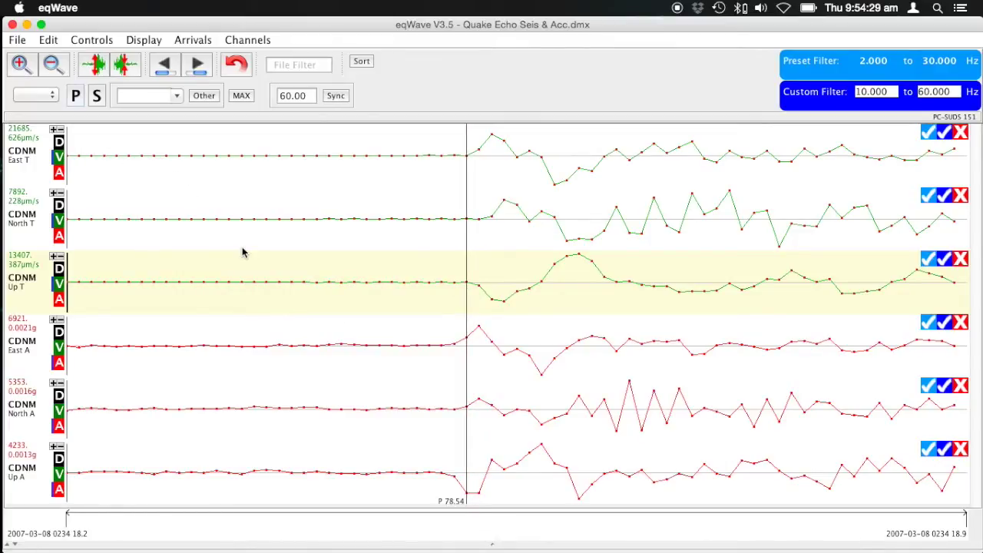
left_click(237, 66)
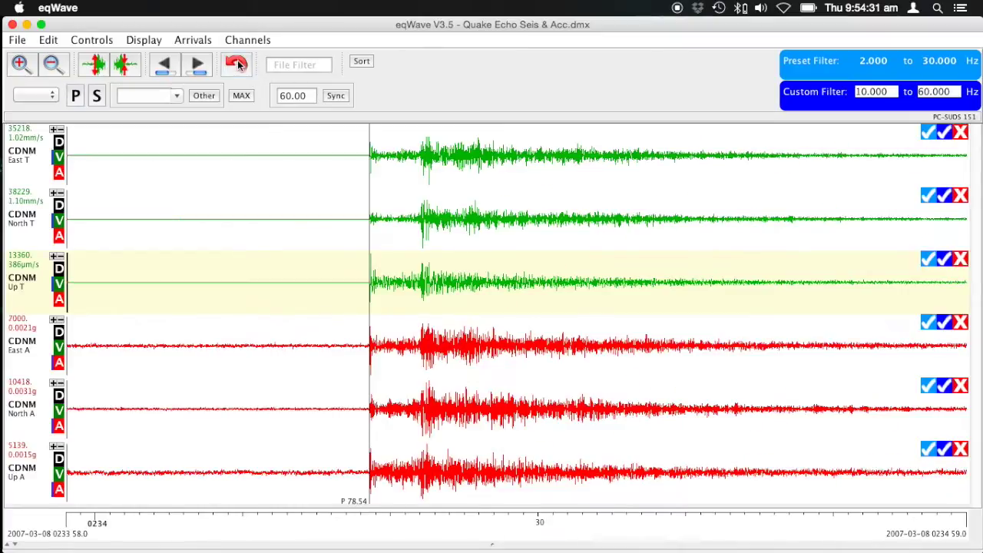
Zoom into a 4 s window and pick the S arrival at 82.01, 3.46 s after P
left_click_drag(454, 185, 392, 189)
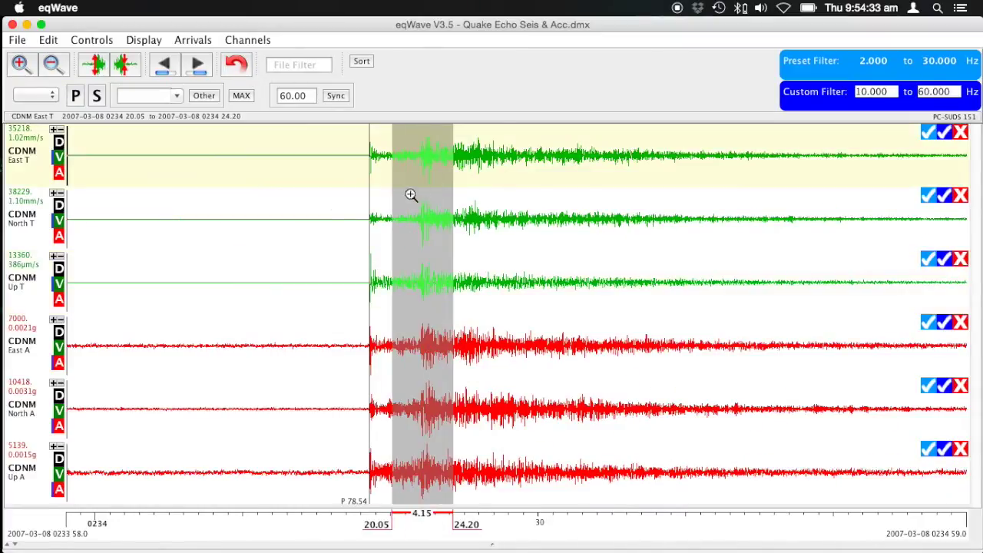
left_click(428, 200)
left_click_drag(499, 218, 490, 238)
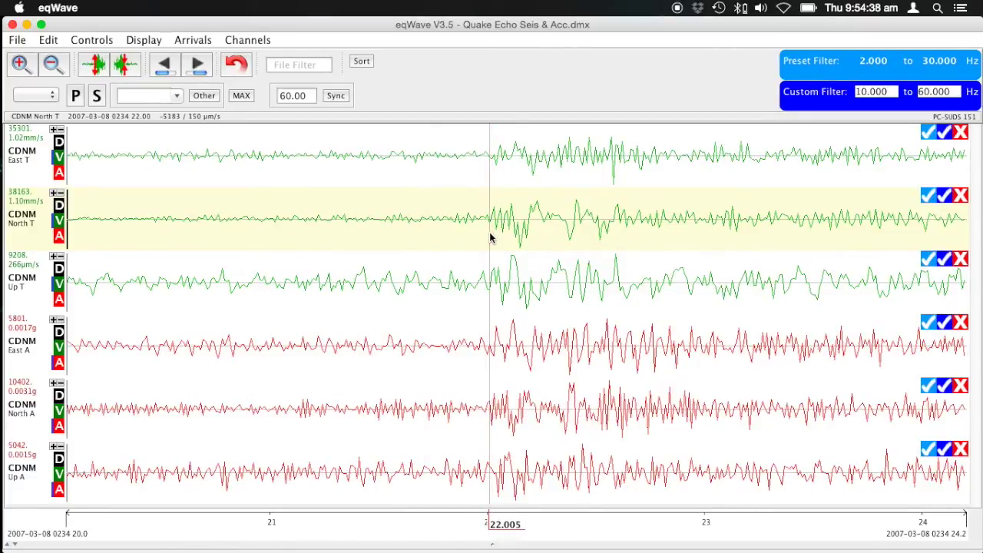
left_click(97, 96)
left_click(237, 67)
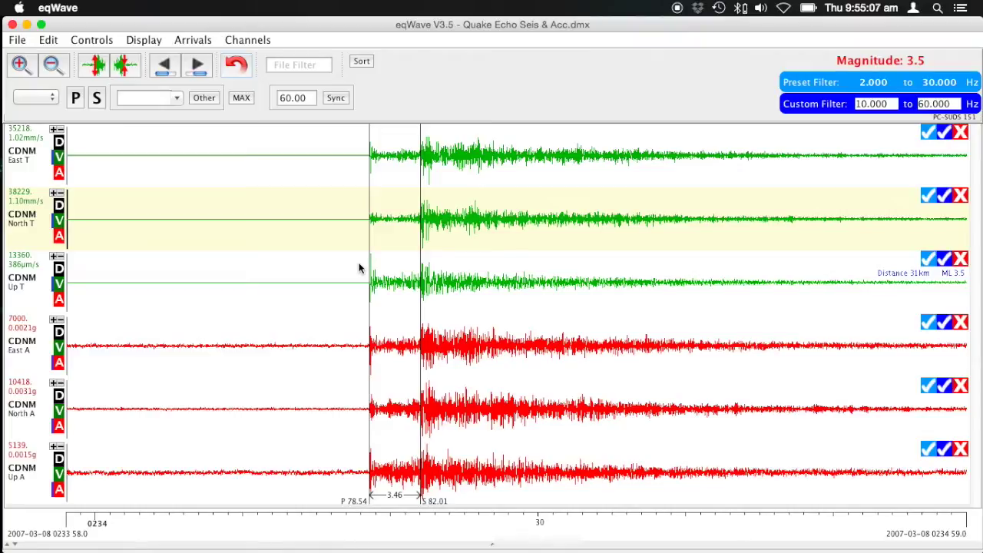
left_click(48, 40)
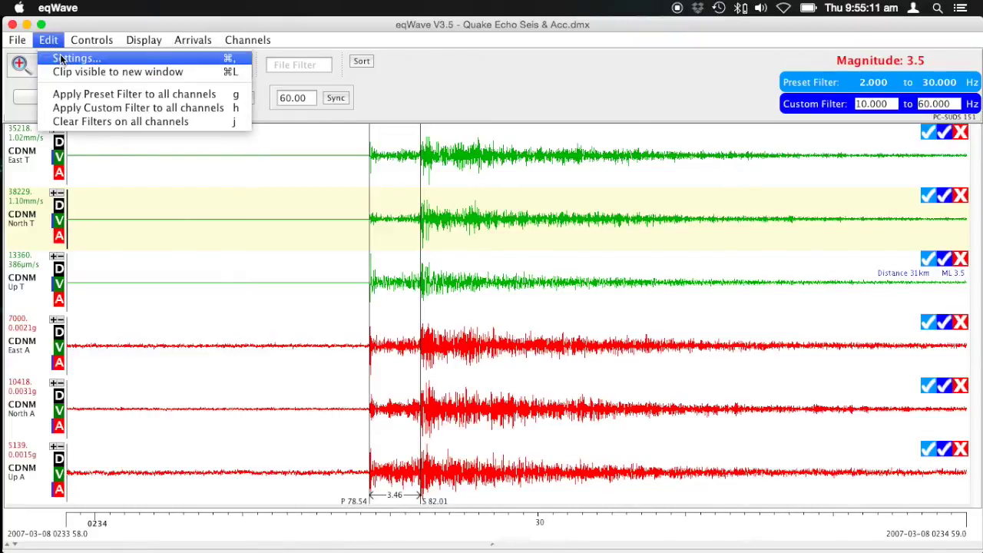
Review the STA/LTA settings (STA 1.0, LTA 30.0, Threshold 3.0), cancel, then reopen Settings
left_click(61, 59)
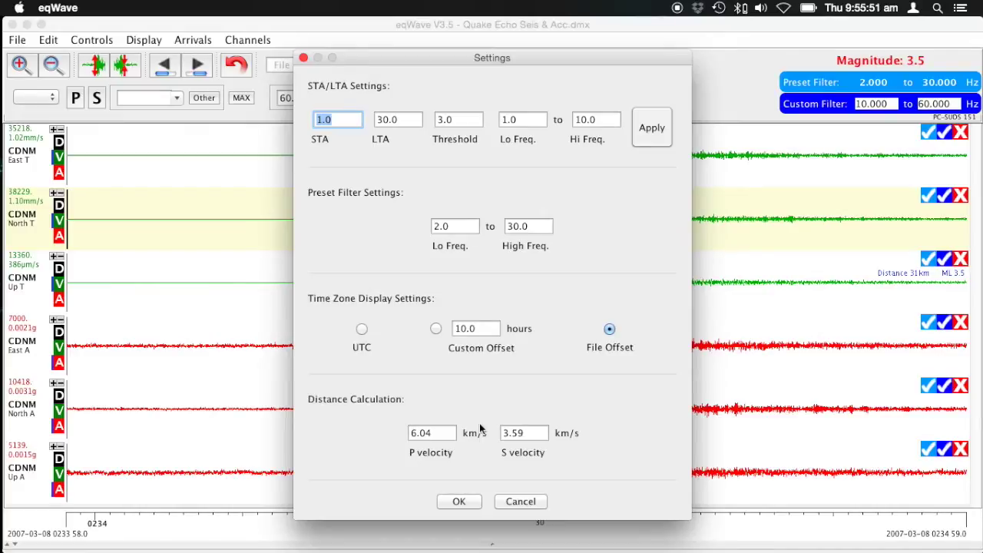
left_click(527, 498)
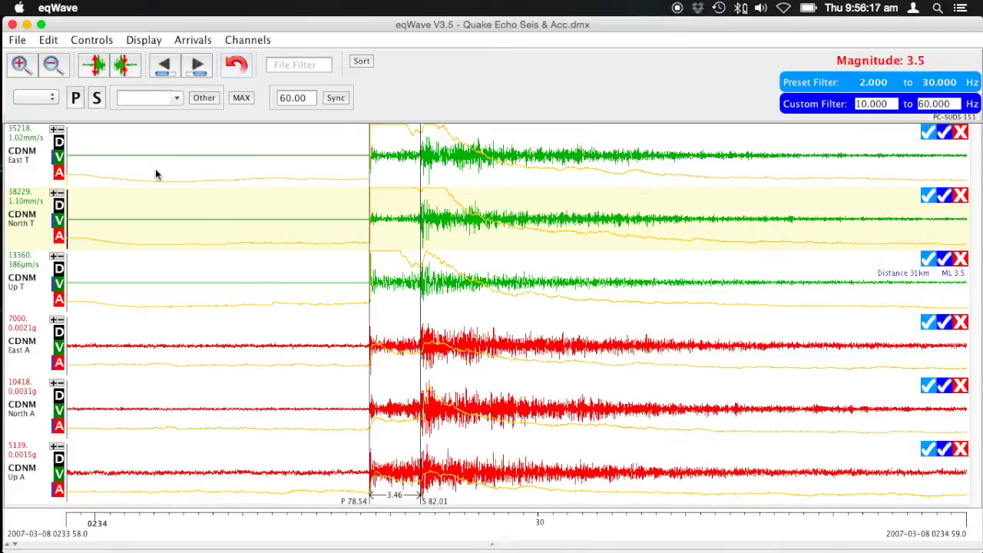
key("super+comma")
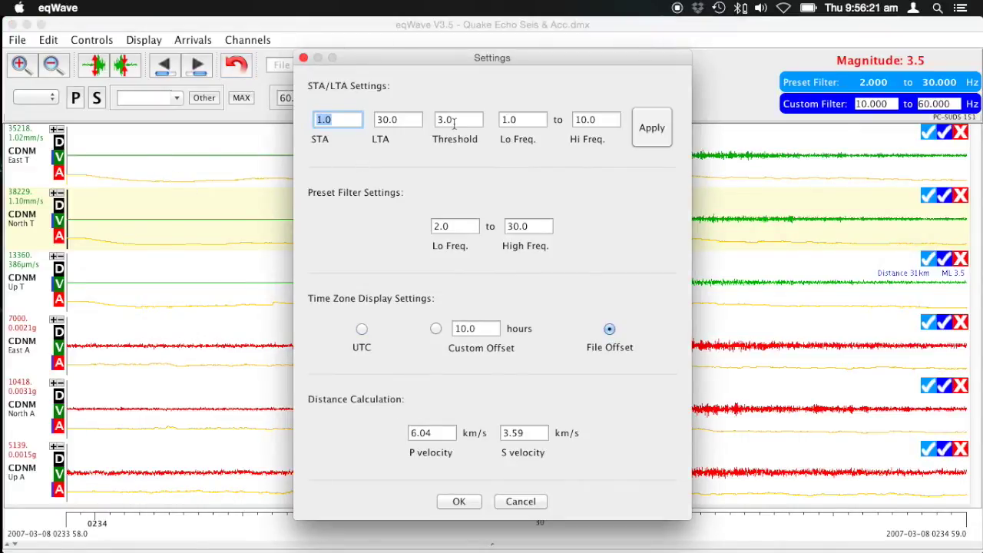
Set STA 2, LTA 60 and Threshold 4, apply them to the traces, and close Settings
left_click_drag(454, 61, 688, 74)
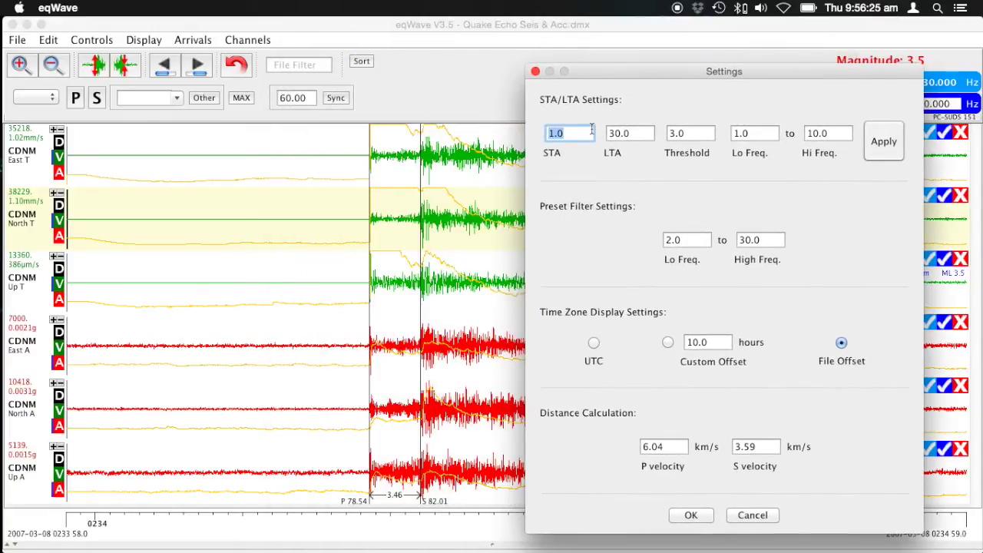
type("2")
key("Tab")
type("60")
left_click(701, 135)
type("4")
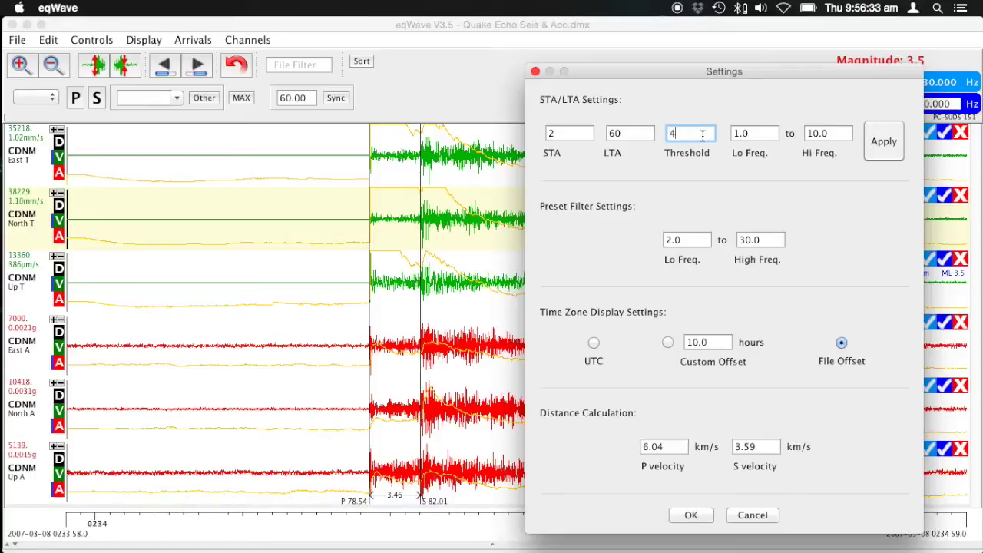
left_click(882, 150)
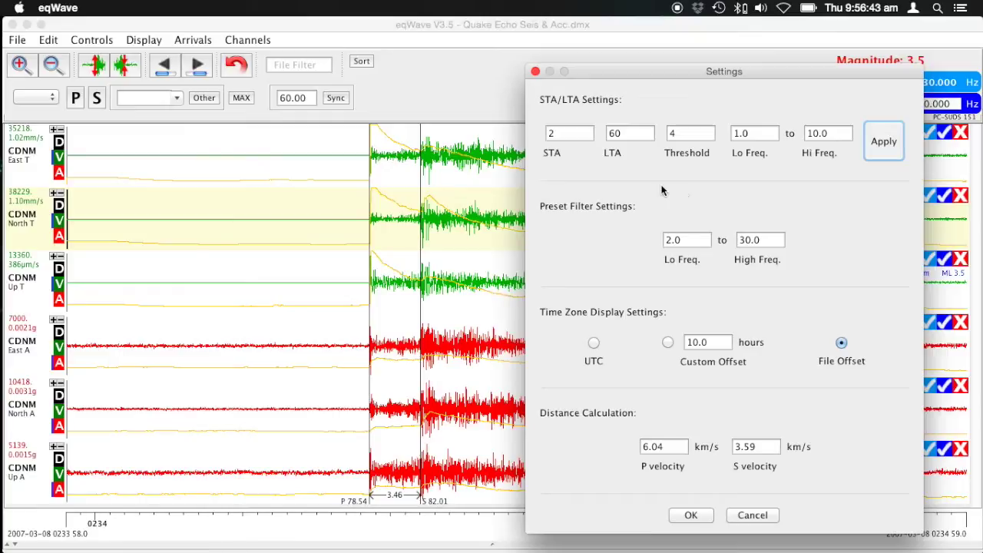
left_click(536, 72)
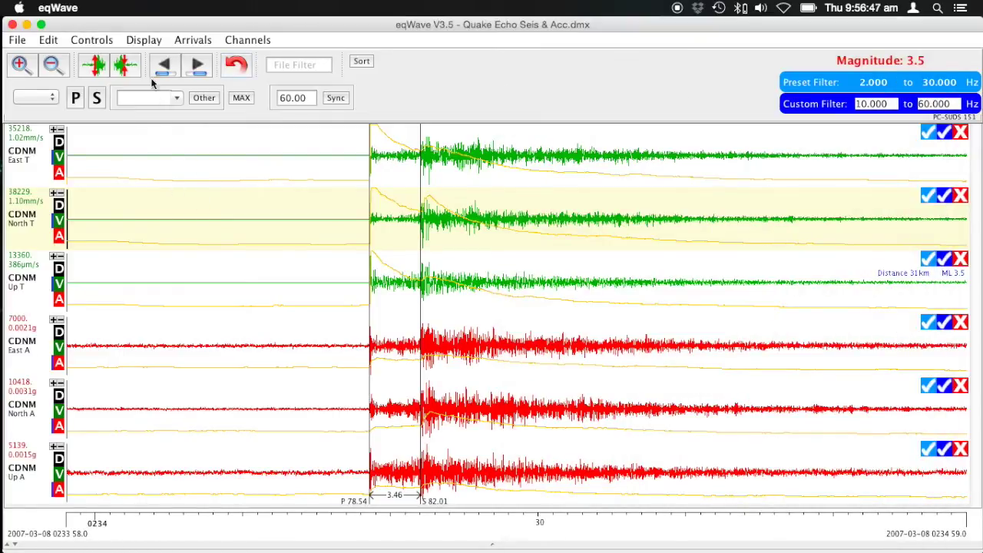
left_click(141, 40)
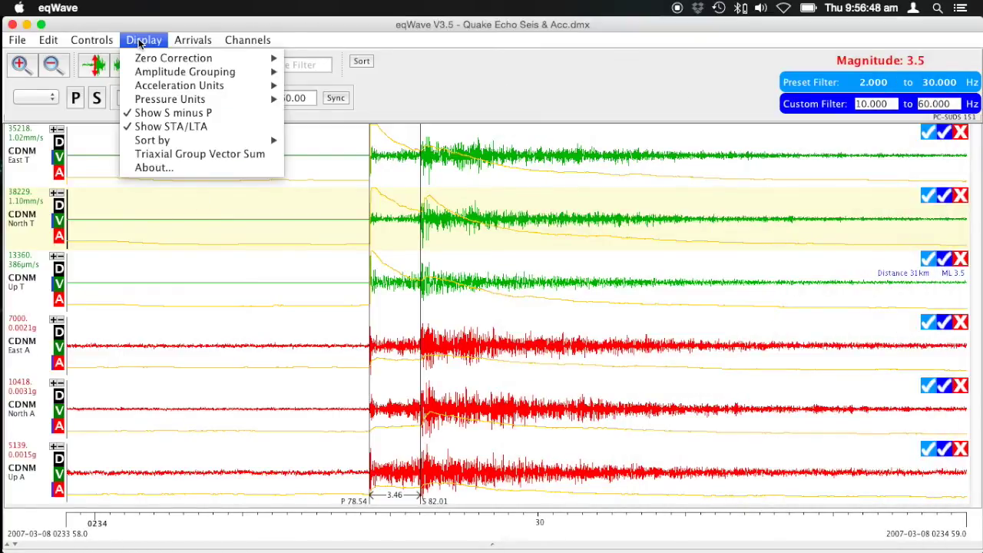
Hide the STA/LTA curves, expand Up T and zoom it to roughly 14–40 s, then collapse it
left_click(145, 129)
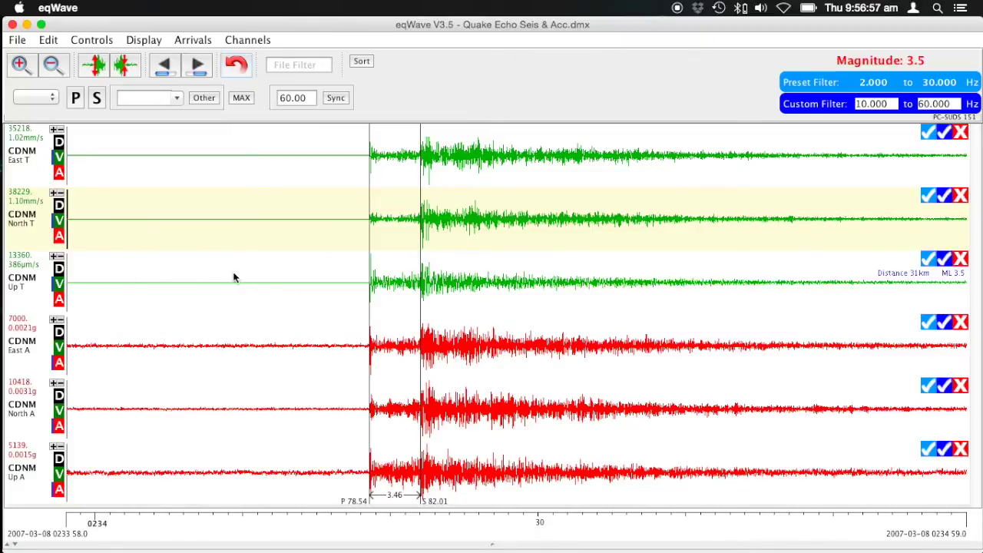
left_click(55, 257)
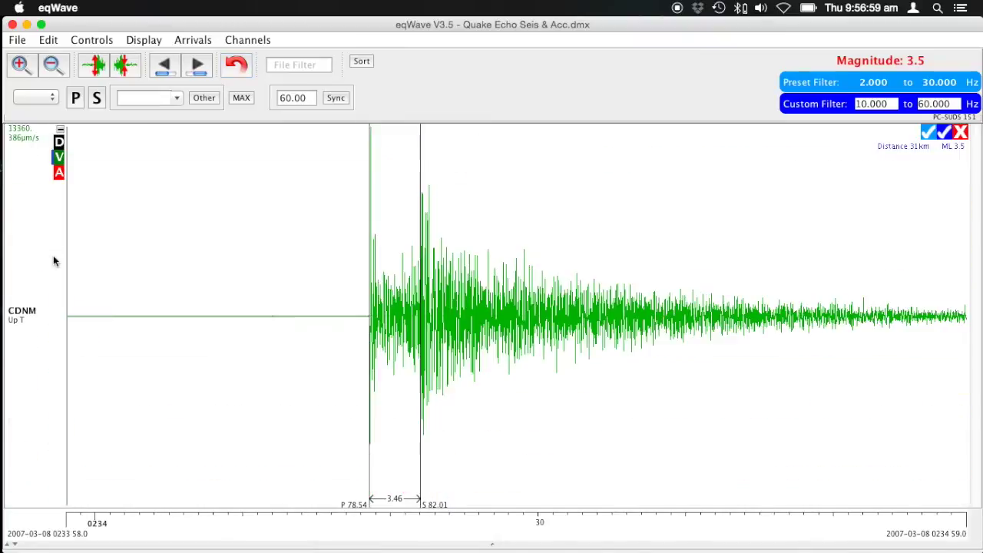
left_click_drag(296, 325, 694, 325)
left_click(407, 320)
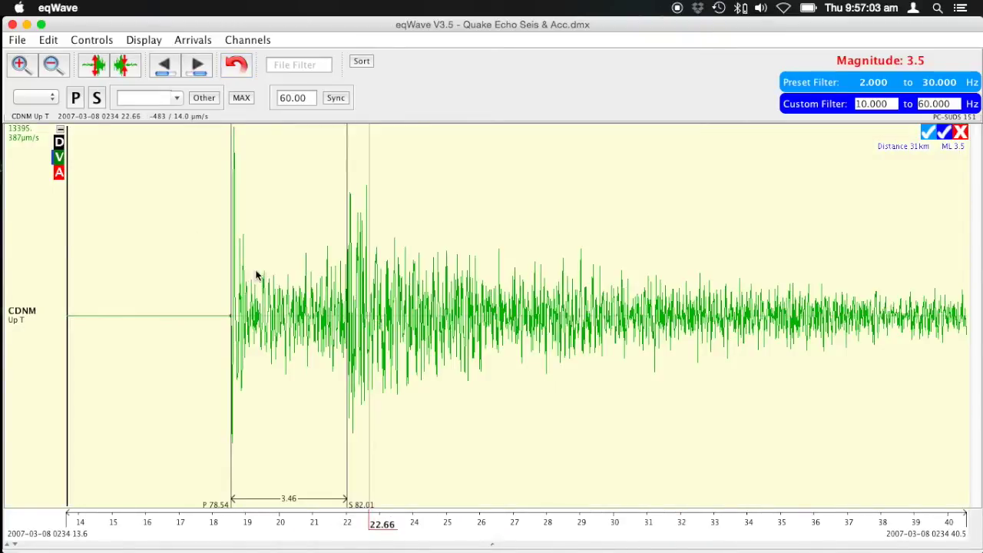
left_click(60, 131)
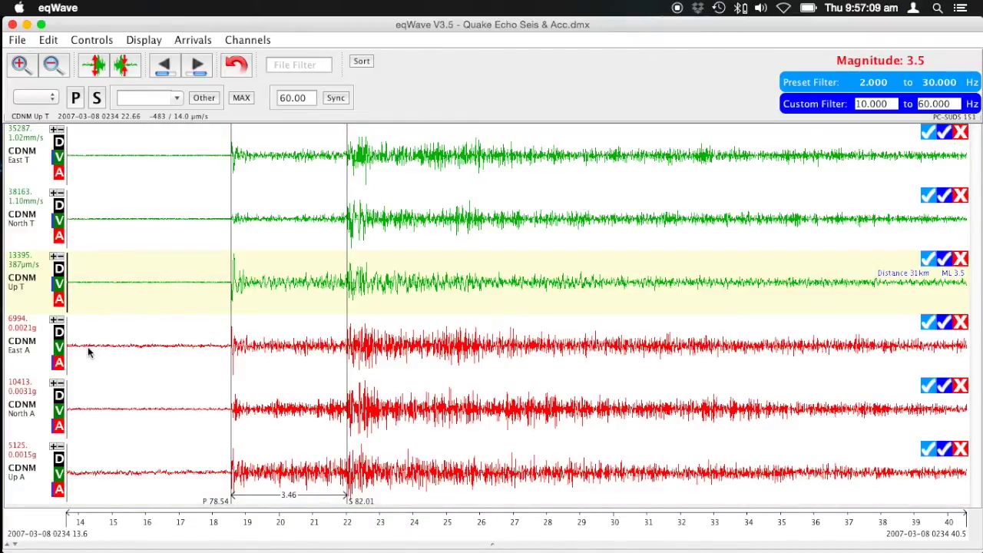
Remove the East A, North A and Up A acceleration channels from view
left_click(61, 320)
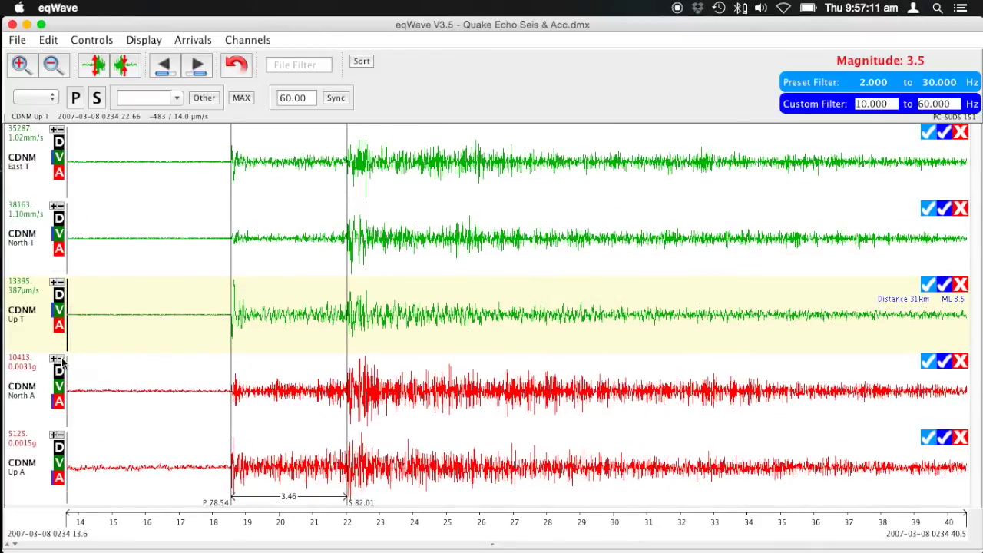
left_click(59, 360)
left_click(59, 420)
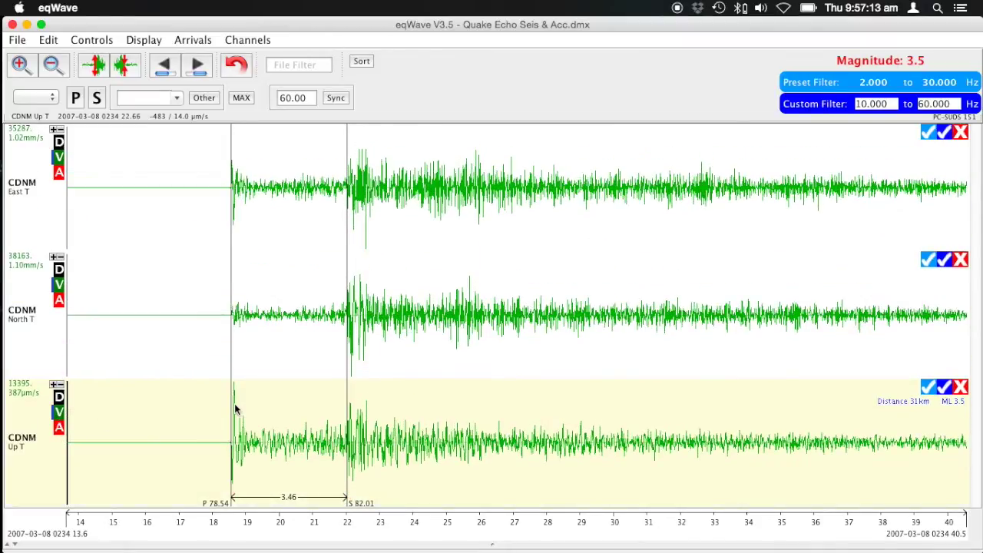
Show all channels, then switch to vertical channels only so Up T fills the plot
left_click(245, 45)
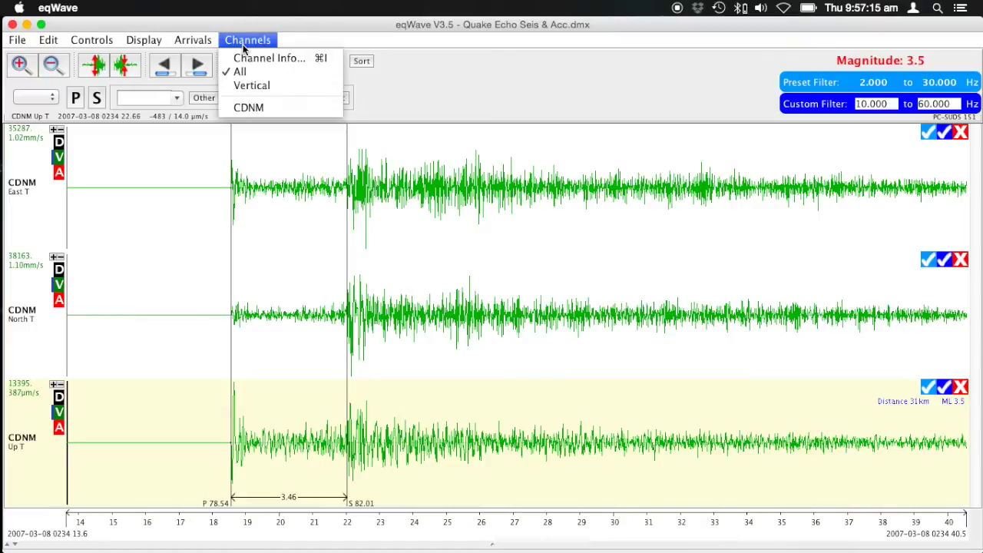
left_click(240, 71)
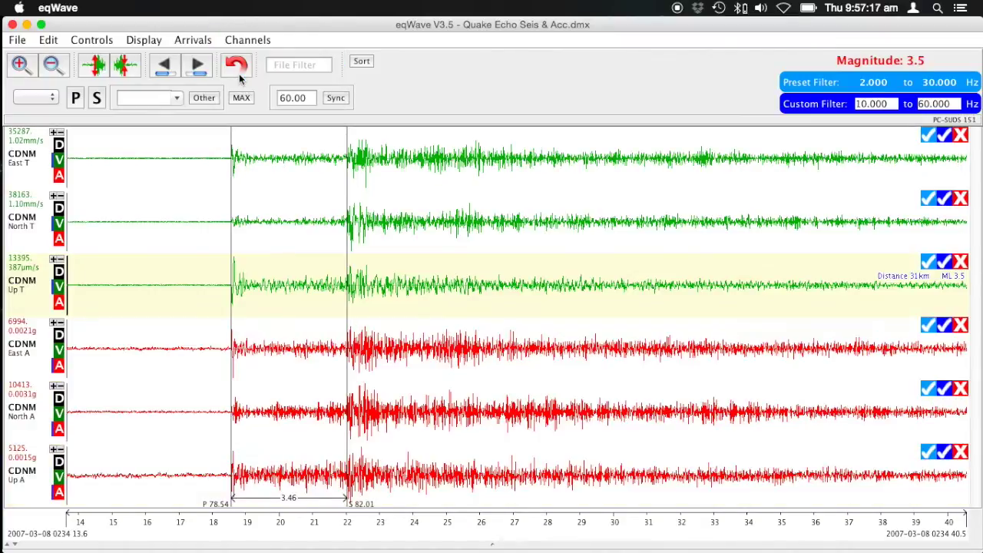
left_click(252, 44)
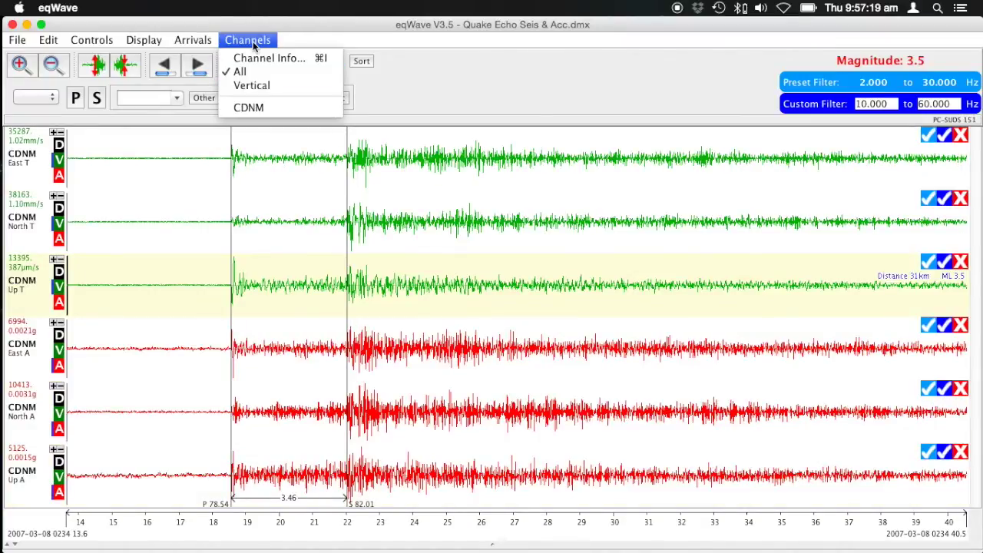
left_click(250, 87)
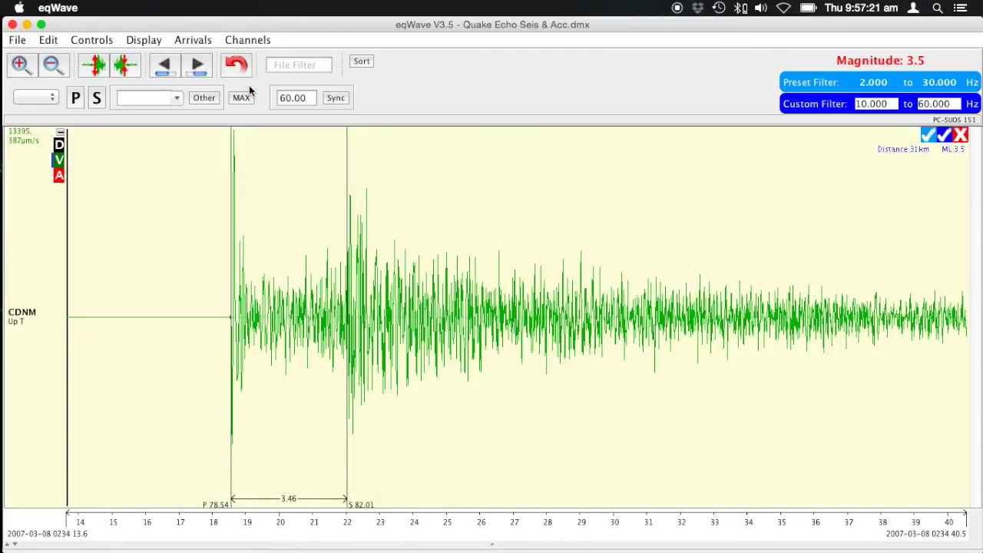
left_click(257, 45)
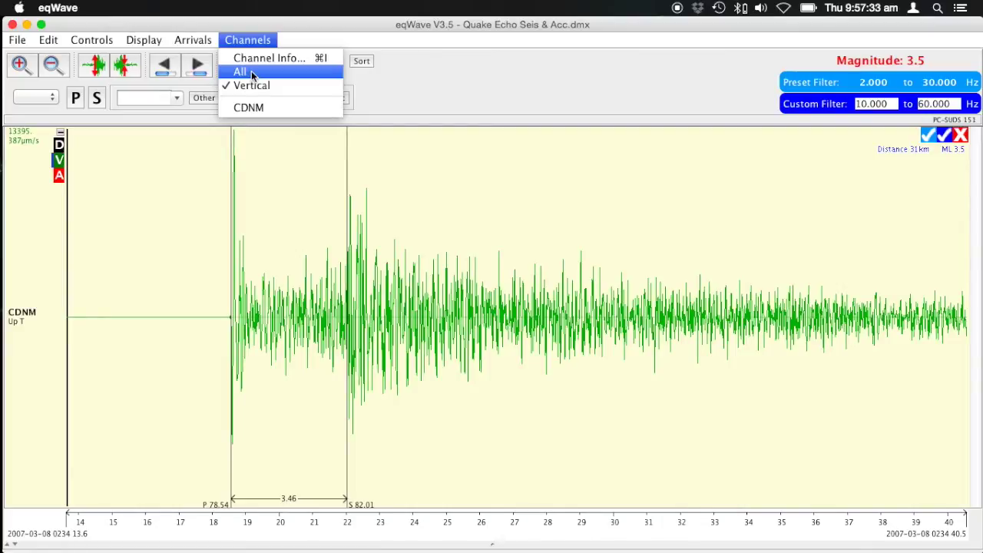
left_click(246, 39)
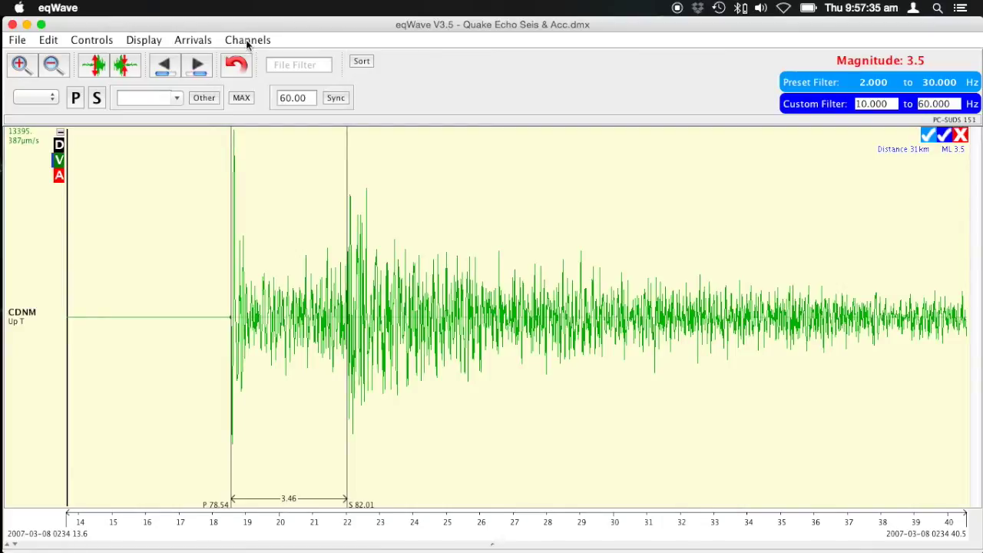
Close the CDNM recording, discarding changes, and open Moe earthquake.dmx
left_click(12, 25)
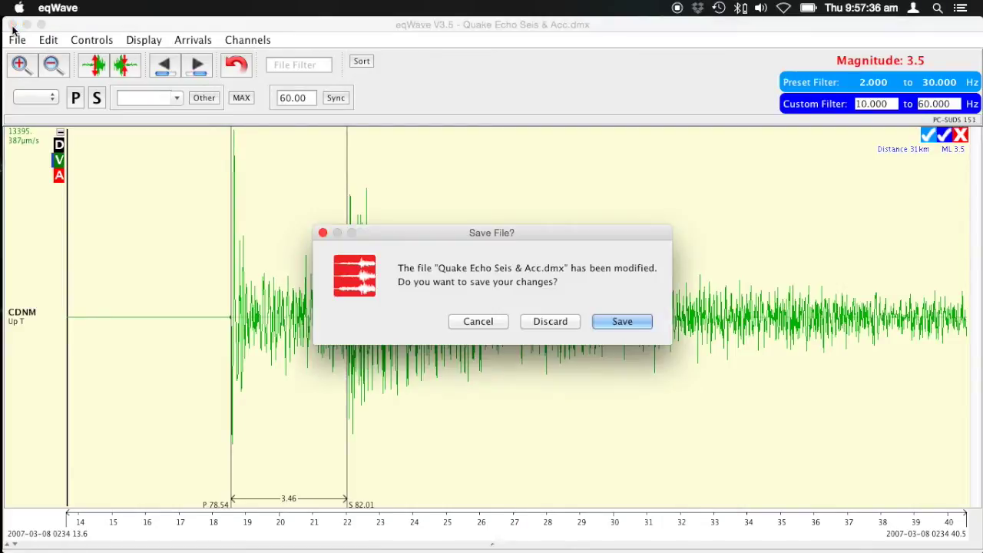
left_click(551, 321)
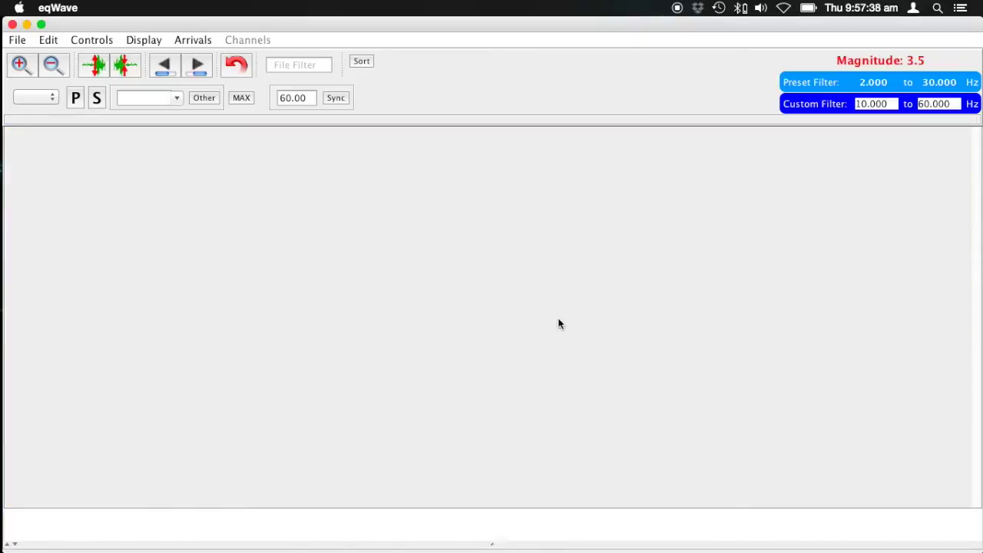
left_click(17, 41)
mouse_move(48, 40)
mouse_move(16, 40)
left_click(46, 59)
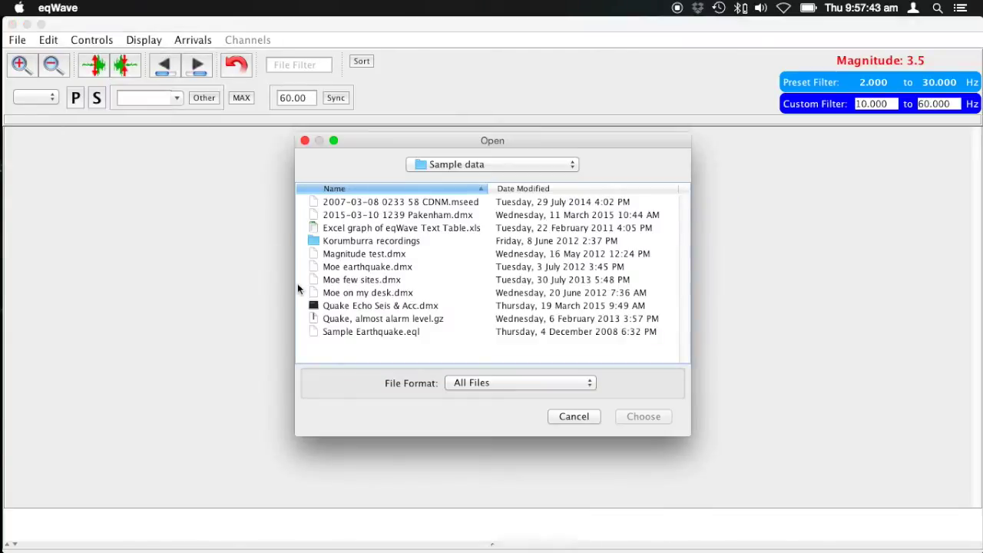
double_click(387, 268)
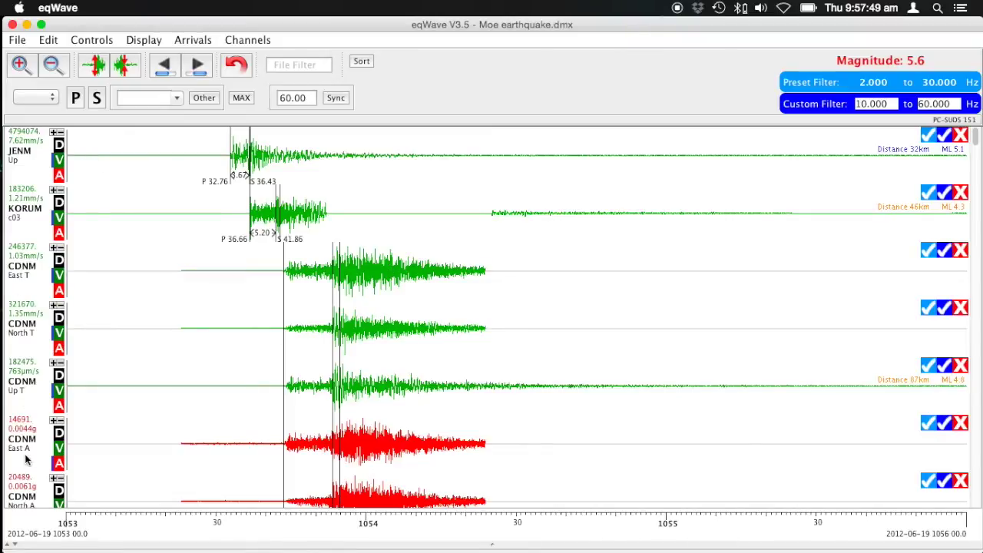
scroll(190, 400, "down", 9)
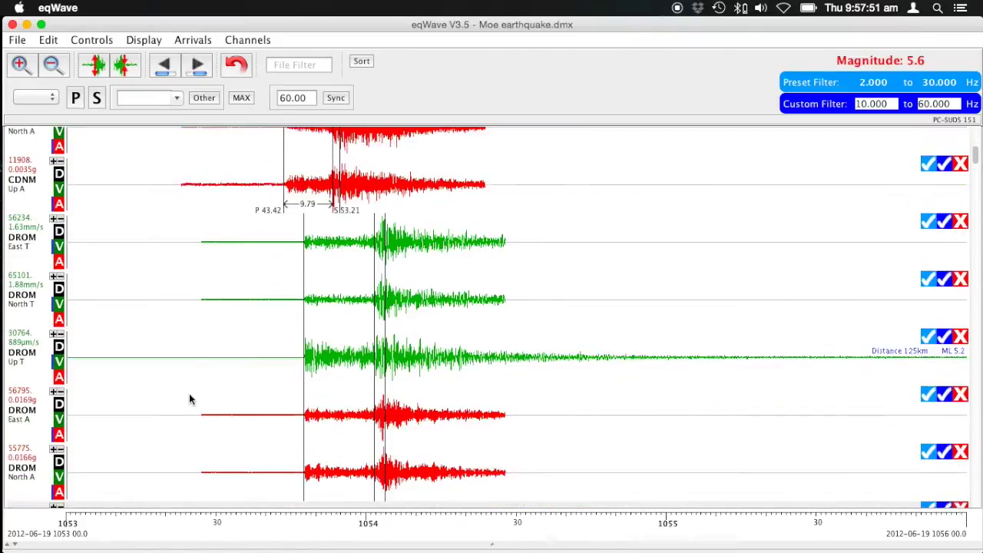
scroll(190, 399, "down", 4)
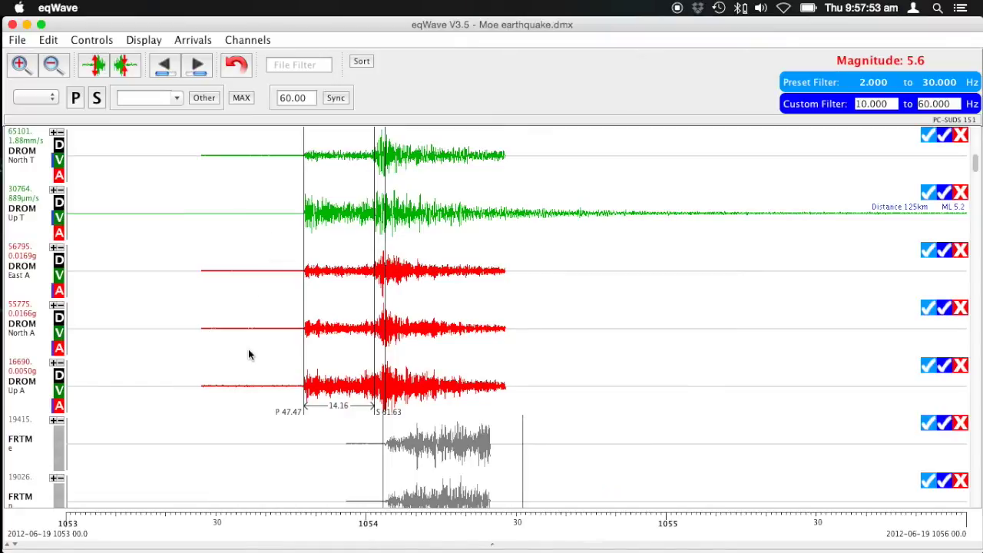
scroll(248, 354, "down", 2)
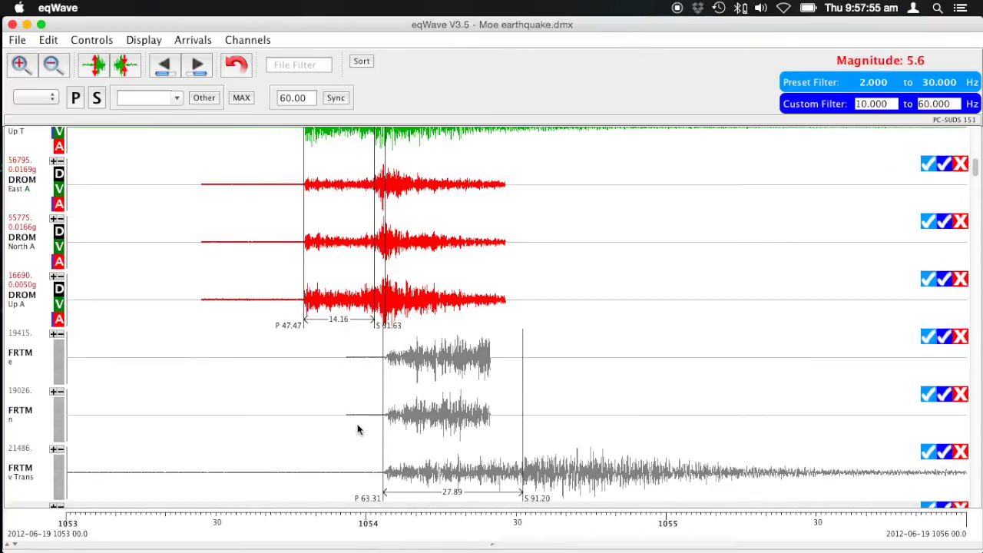
scroll(357, 429, "down", 2)
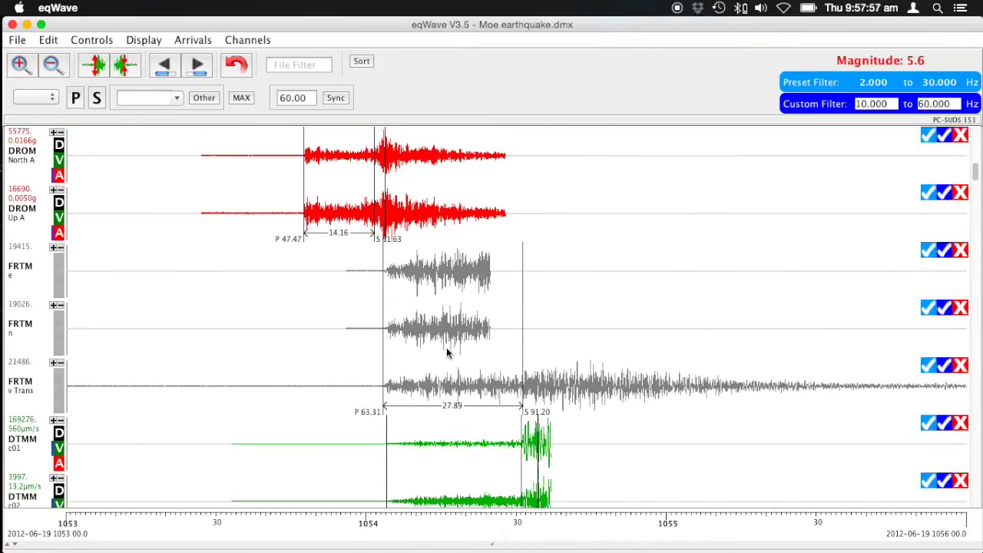
scroll(377, 300, "down", 3)
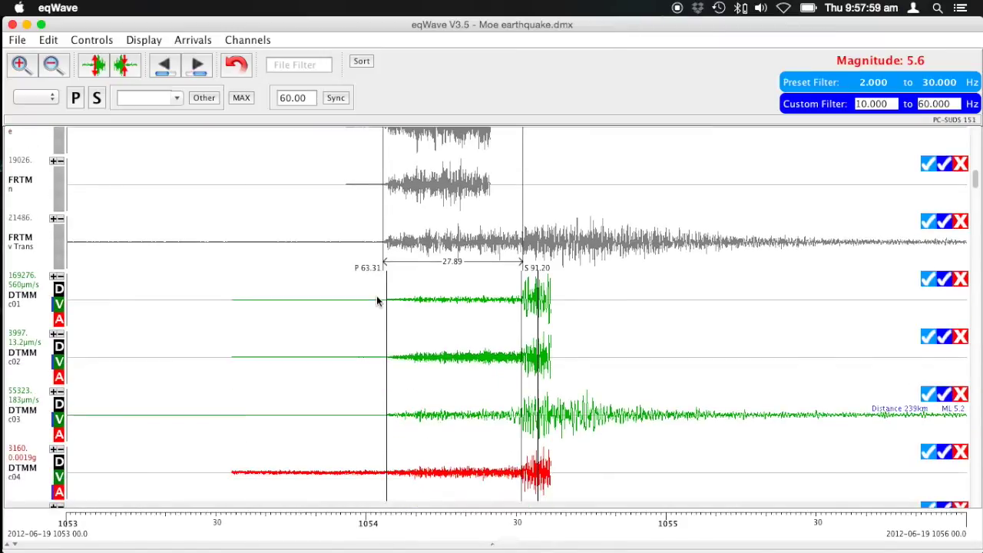
scroll(376, 302, "down", 15)
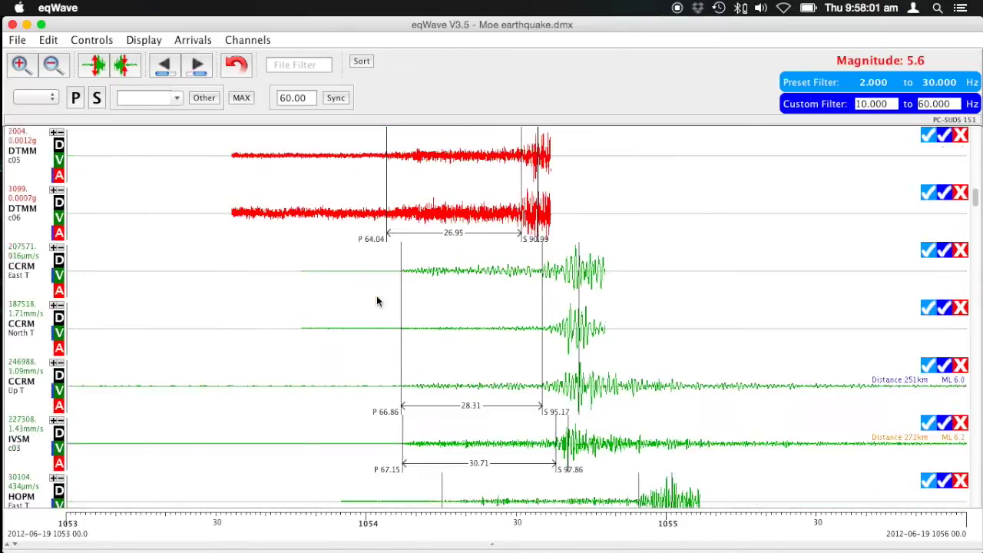
scroll(377, 301, "down", 3)
scroll(376, 301, "up", 15)
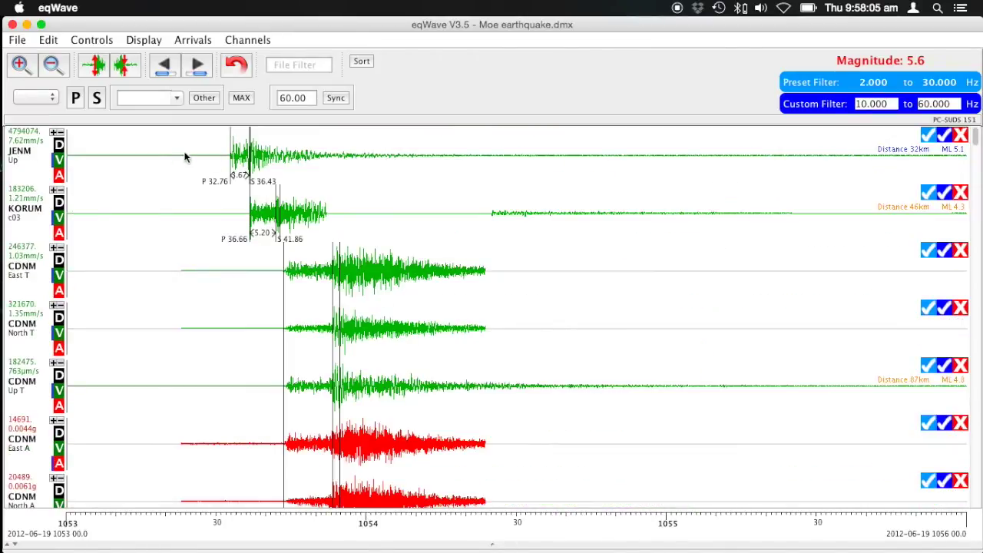
left_click(247, 40)
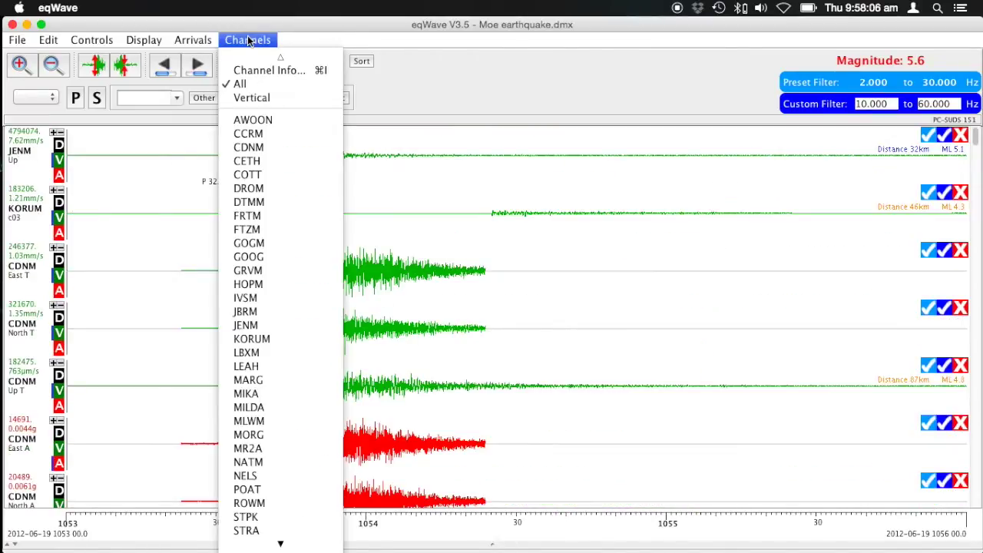
Show only each station's vertical channel and scroll through the station traces
left_click(246, 98)
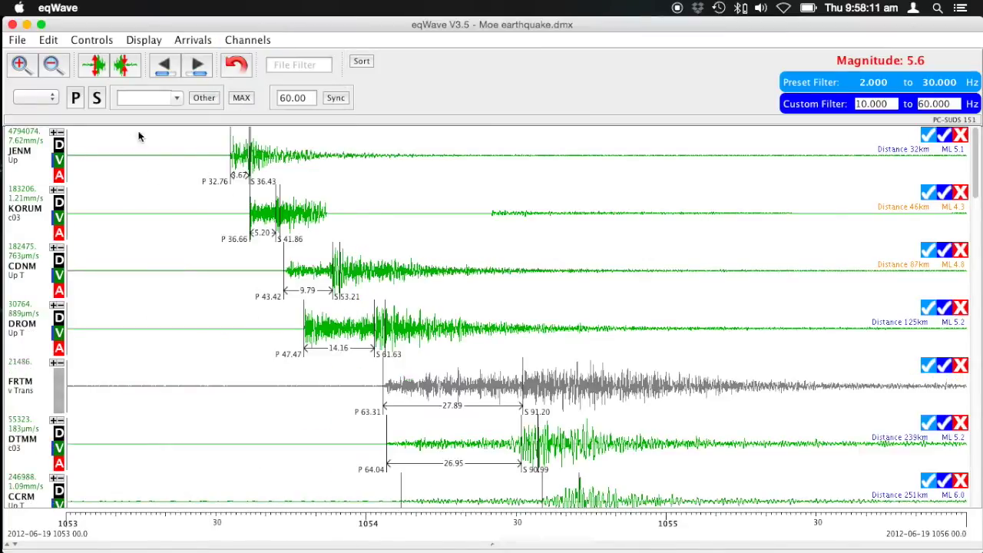
scroll(390, 367, "down", 10)
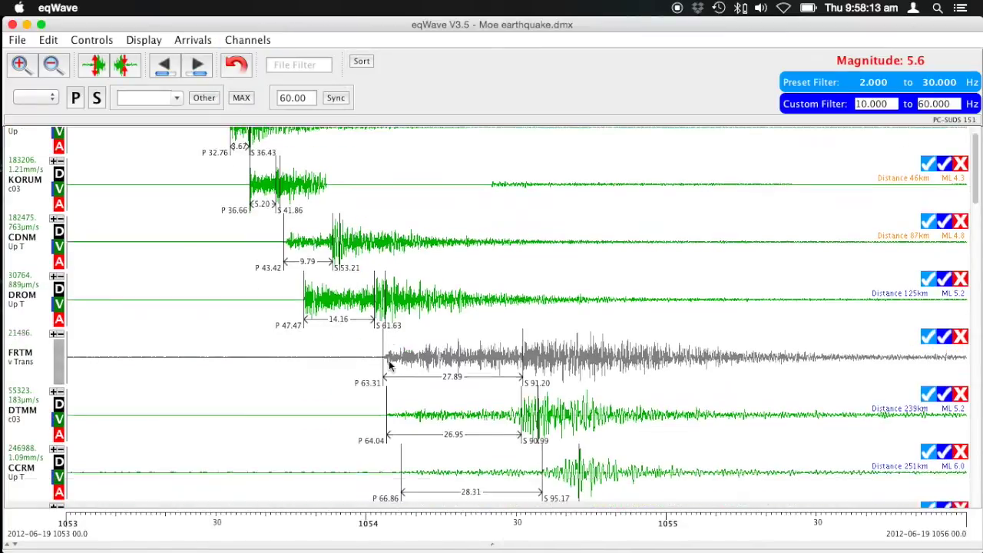
scroll(389, 367, "down", 3)
scroll(389, 366, "up", 13)
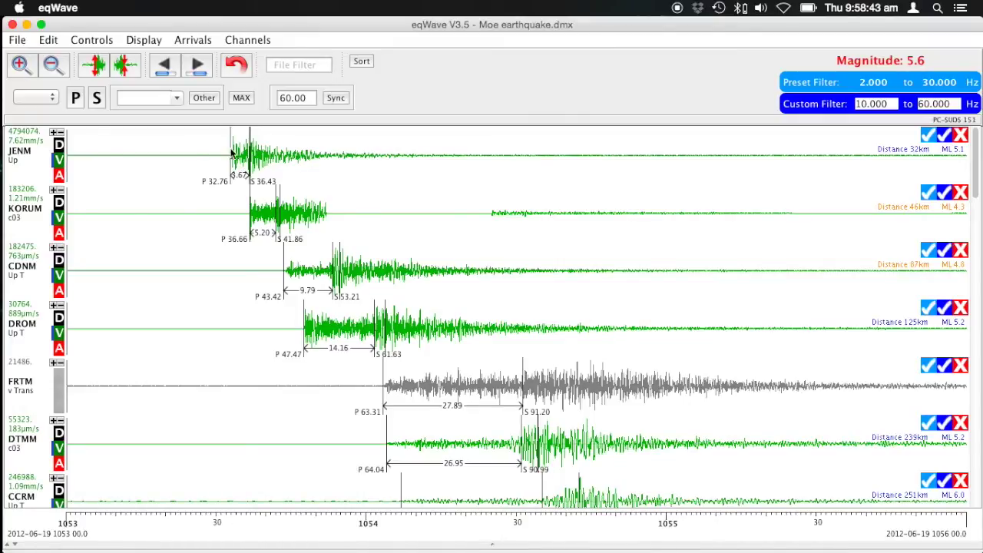
Show only JENM, zoomed to 25.9–30.1, with its Fourier spectrum (peak 2.15 Hz) below
left_click(56, 132)
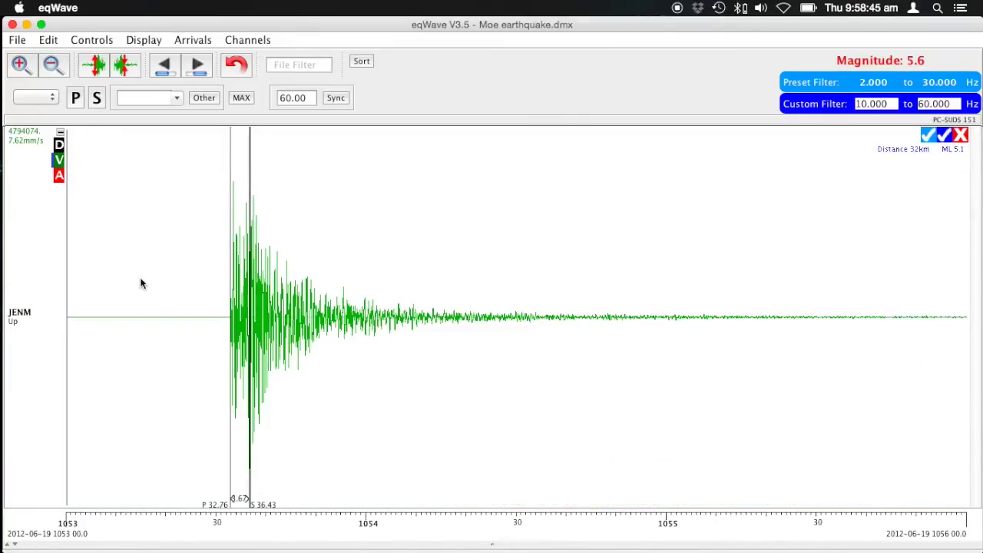
left_click_drag(197, 310, 517, 321)
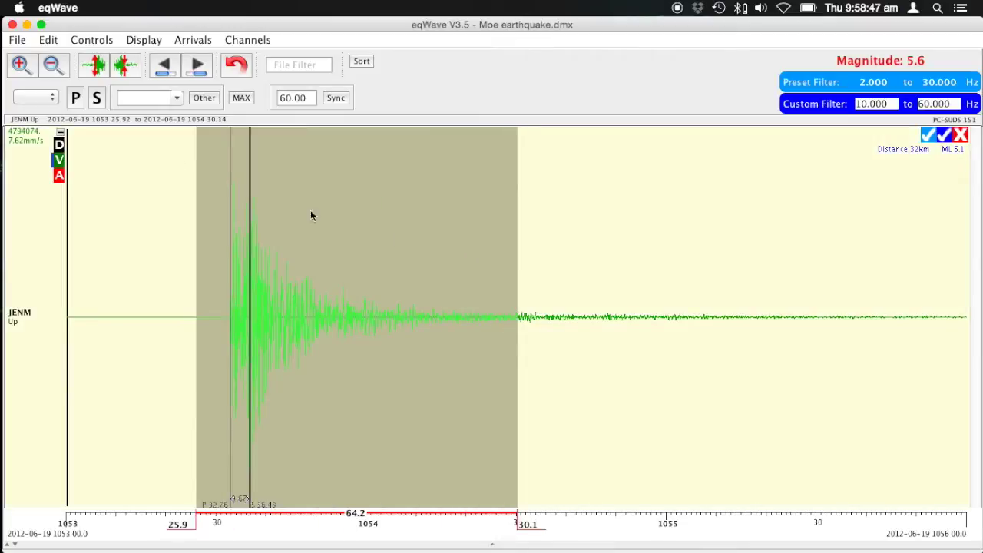
left_click(21, 65)
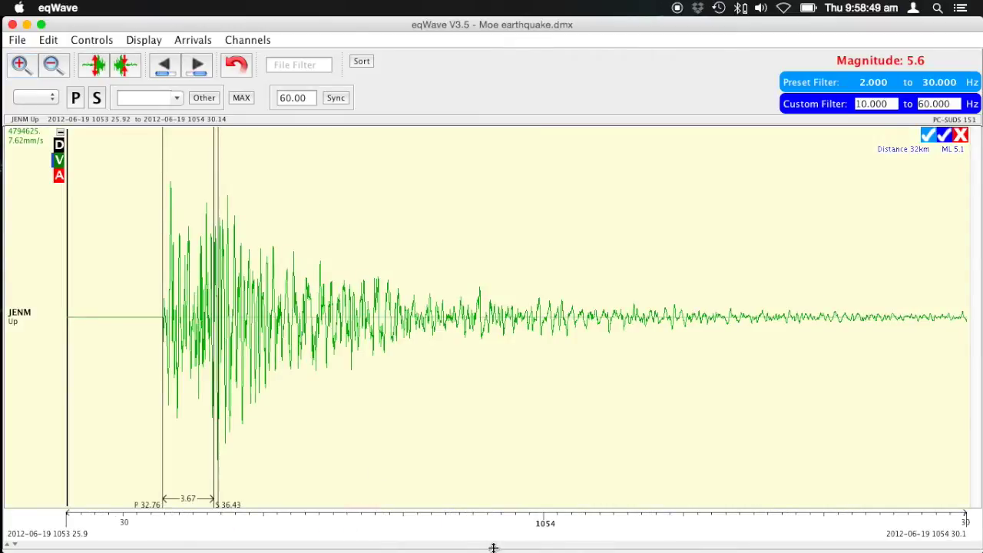
left_click_drag(494, 548, 509, 364)
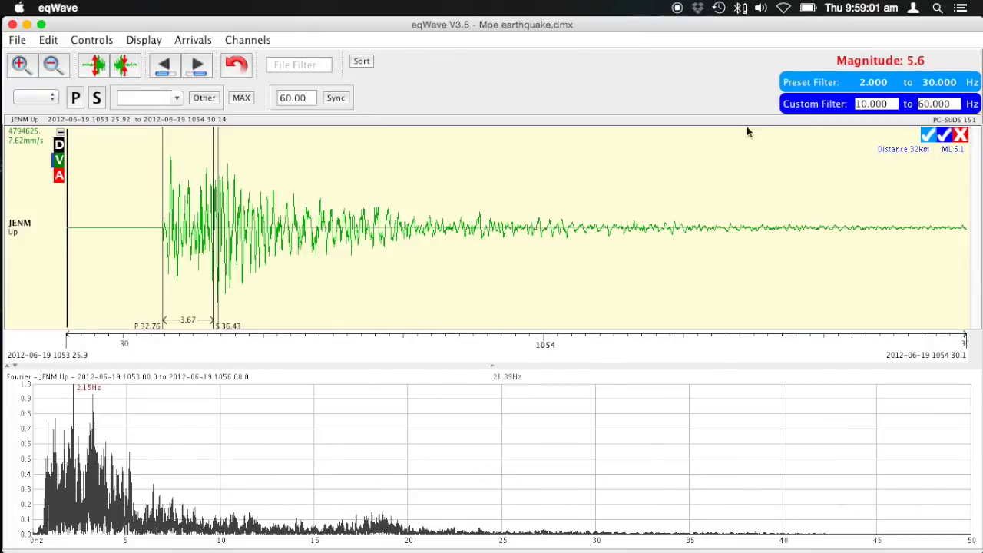
Replace JENM's 2–30 Hz preset filter with a 10–20 Hz custom filter, then unzoom to full span
left_click(929, 139)
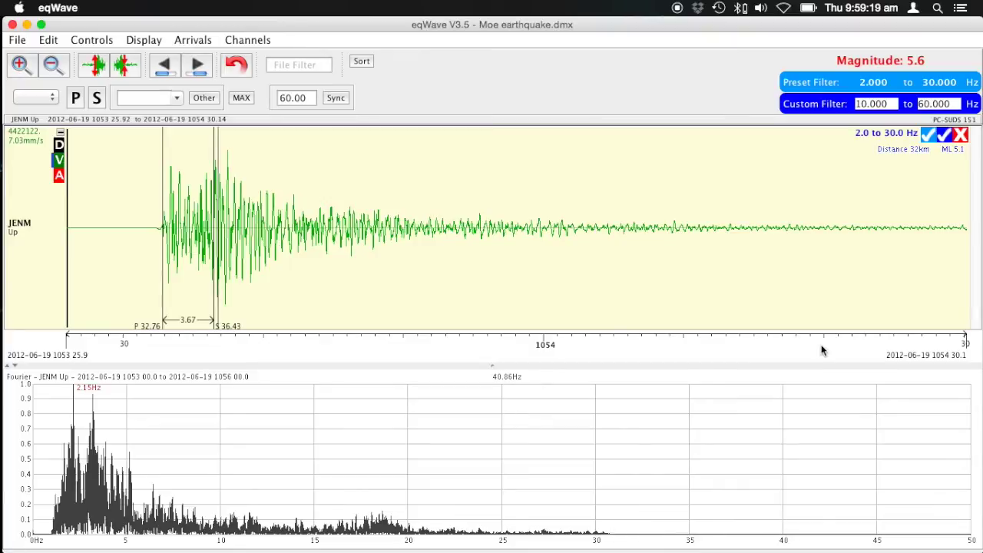
left_click(962, 137)
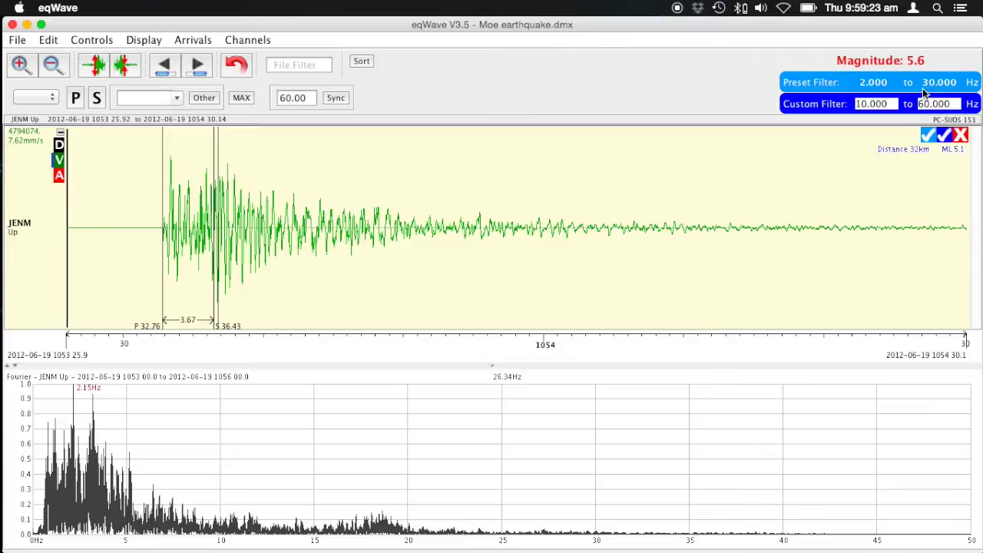
double_click(953, 104)
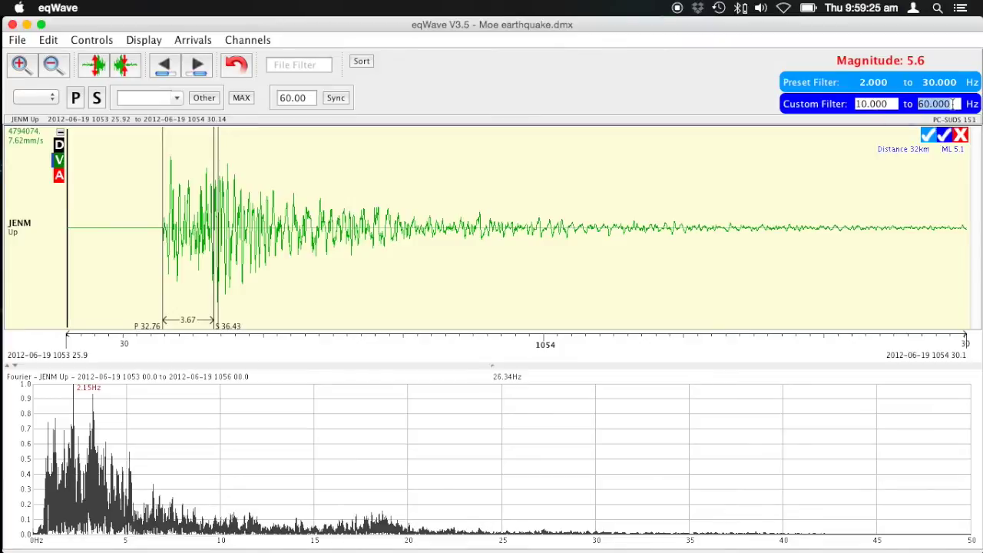
type("20")
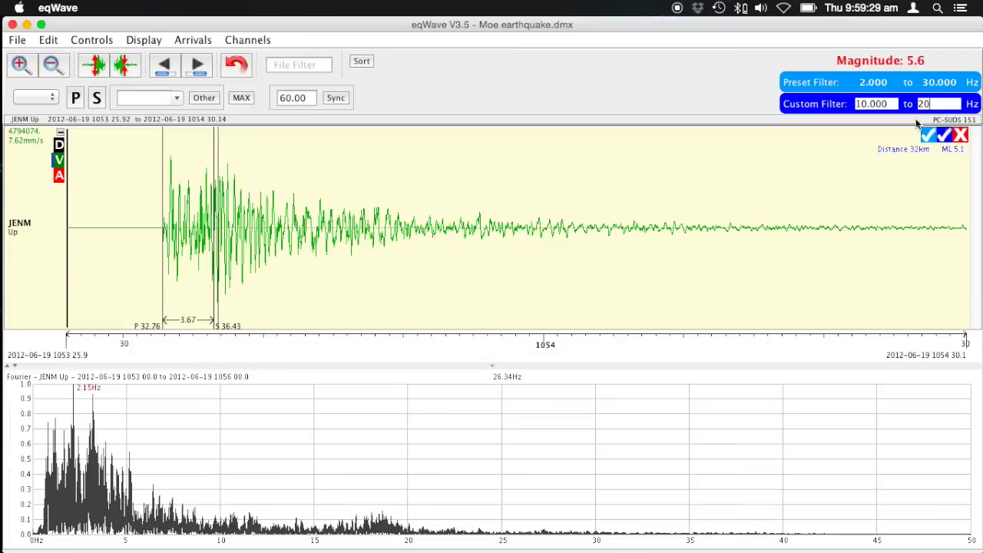
left_click(947, 136)
left_click(949, 137)
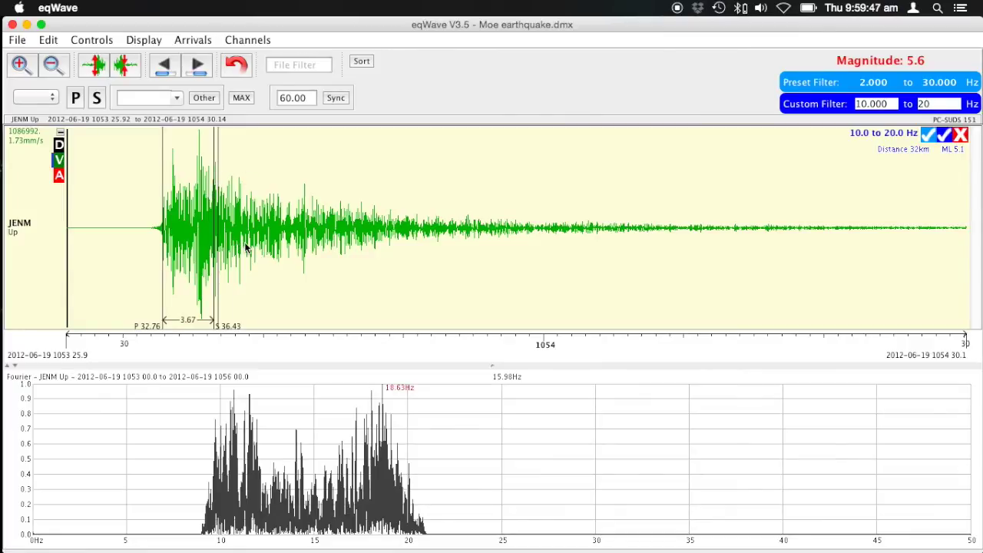
left_click(236, 65)
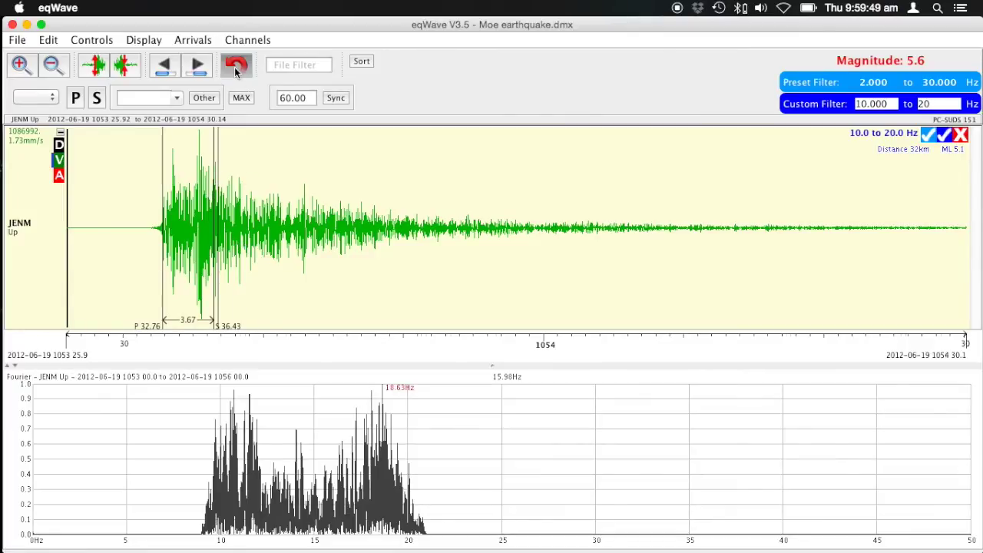
Close Moe earthquake.dmx, collapse the Fourier pane, open Quake Echo Seis & Acc.dmx and mark a time on Up T
left_click(12, 25)
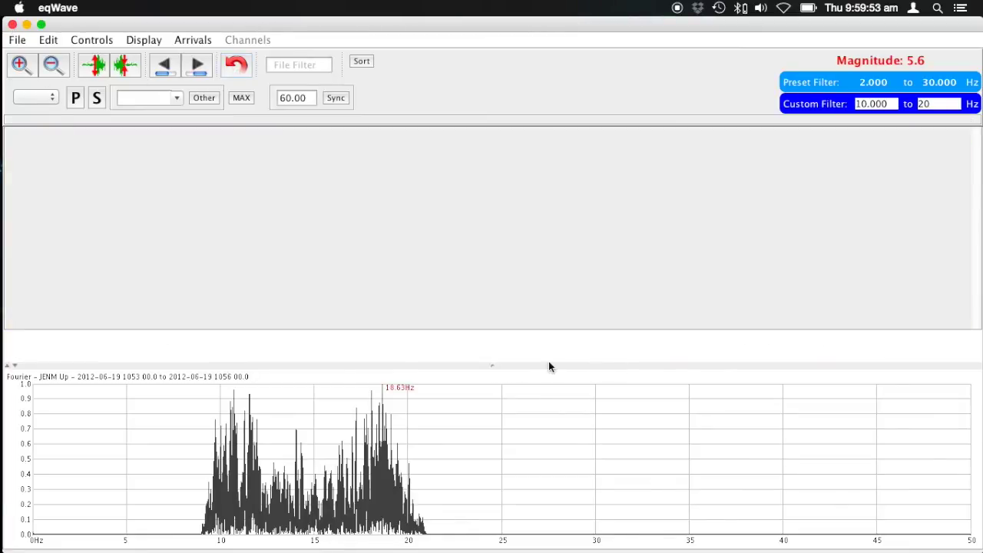
left_click_drag(493, 364, 465, 545)
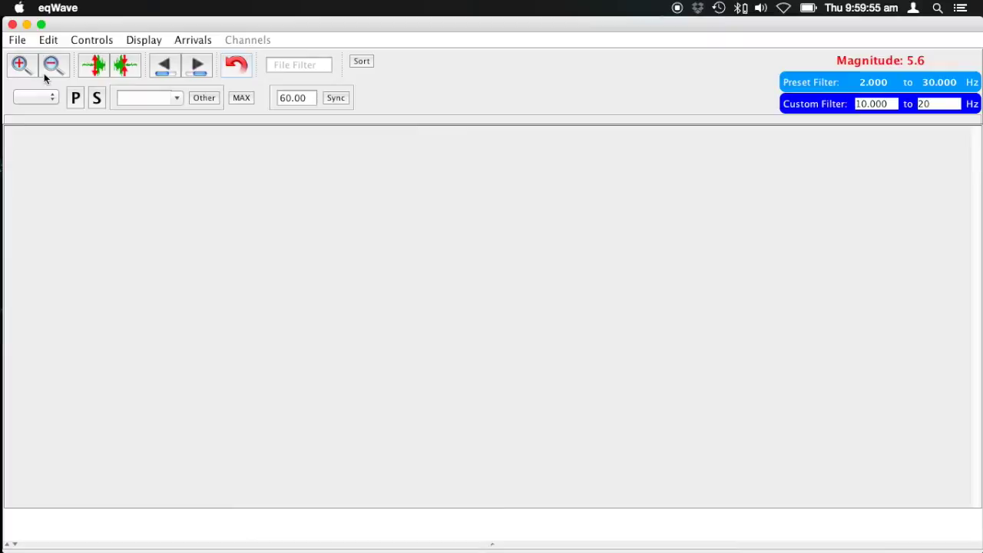
left_click(16, 41)
left_click(70, 57)
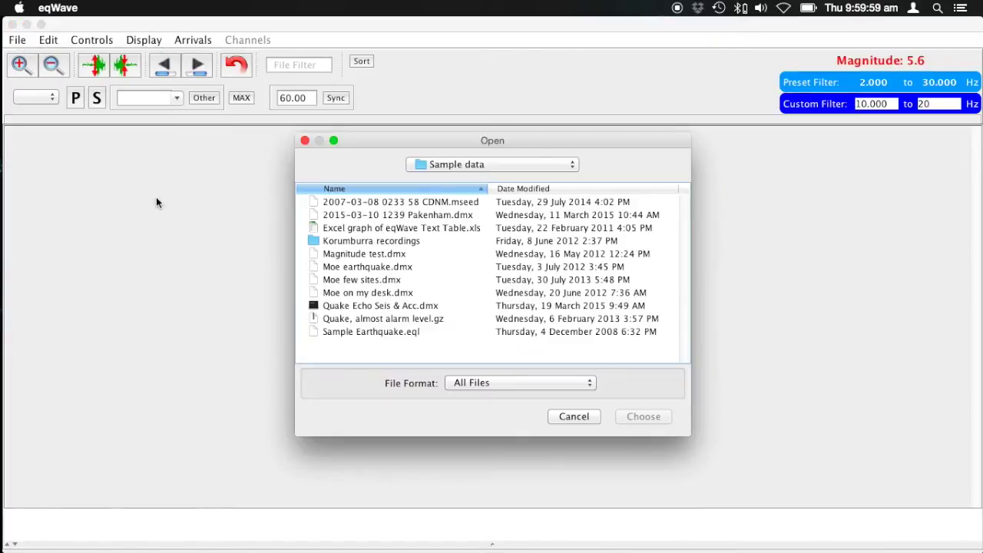
double_click(380, 369)
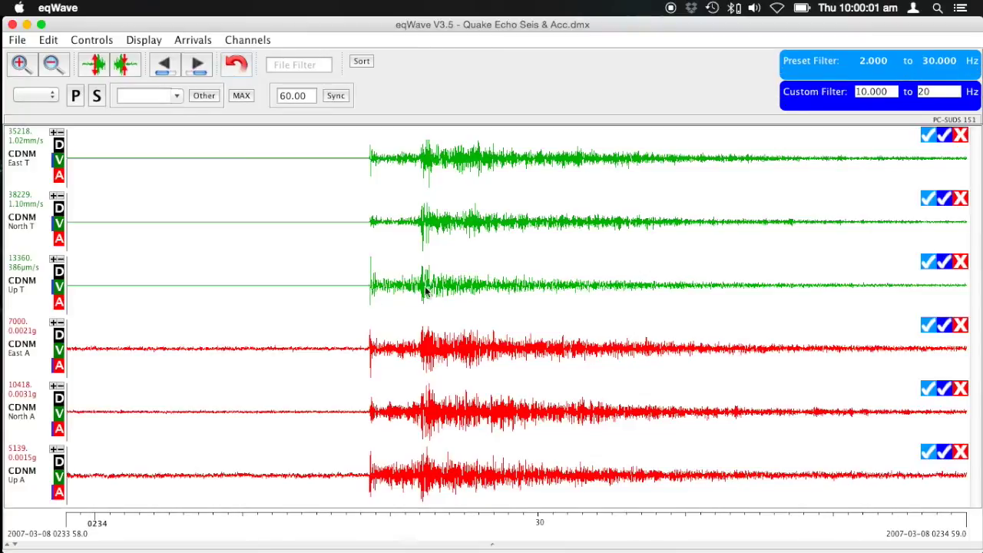
left_click(413, 296)
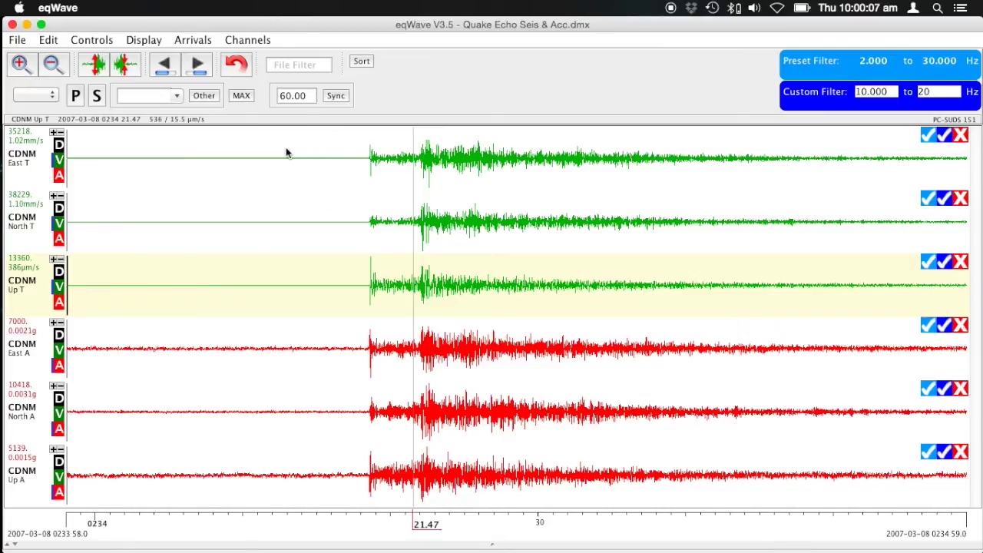
Select CDNM North T and show its Triaxial Group Vector Sum (25.9µm, 1.14mm/s, 0.0193g peaks)
left_click(316, 221)
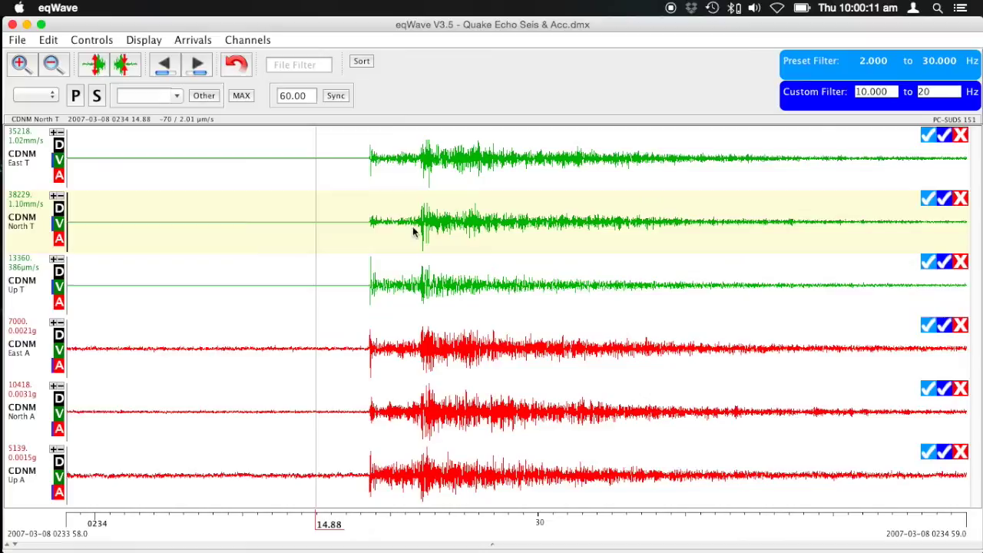
left_click(141, 42)
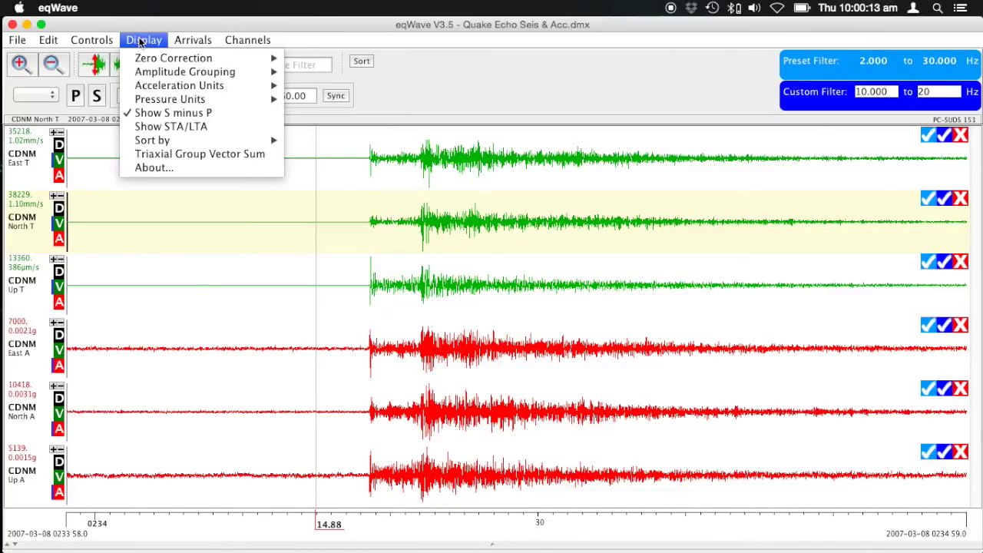
left_click(170, 154)
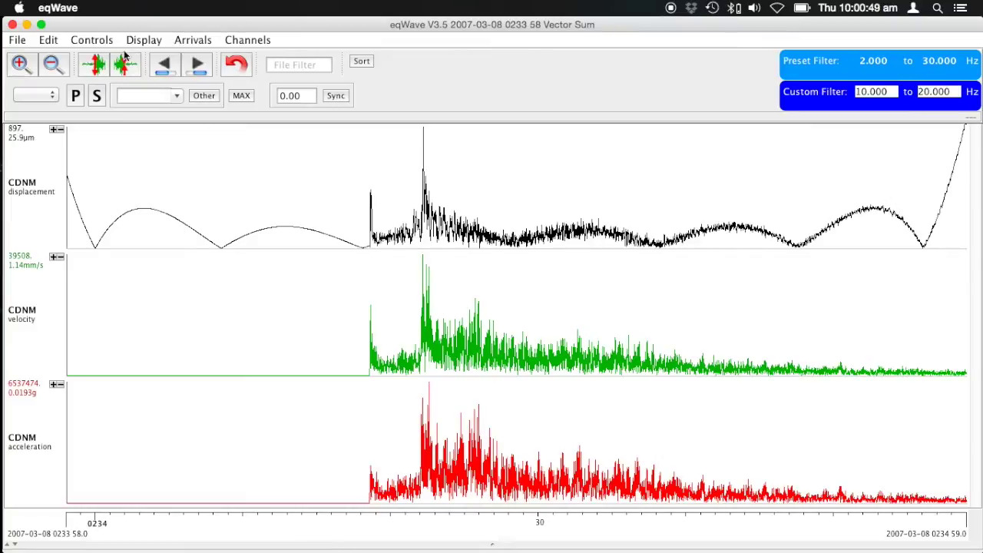
Discard the vector sum window, mark 21.71 on North T, and apply the 2–30 Hz filter to all traces
left_click(12, 24)
left_click(501, 321)
left_click(419, 226)
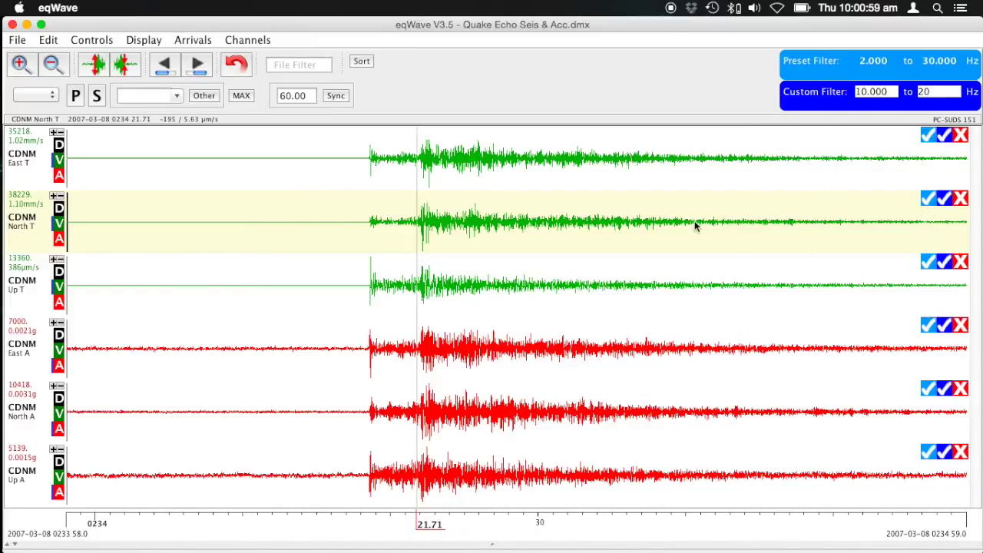
key("f")
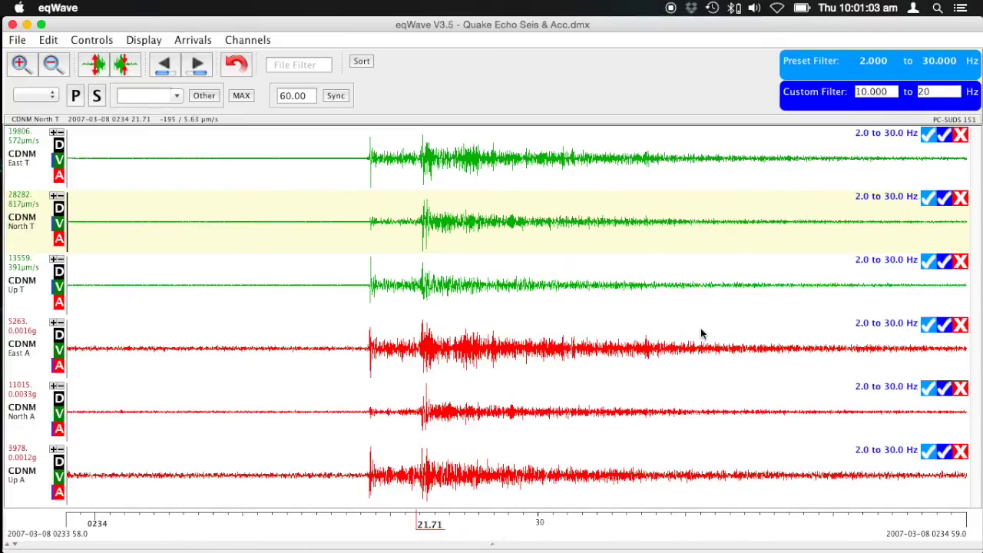
View the vector sum of the filtered traces, discard it, and close Quake Echo Seis & Acc.dmx
left_click(143, 41)
left_click(156, 153)
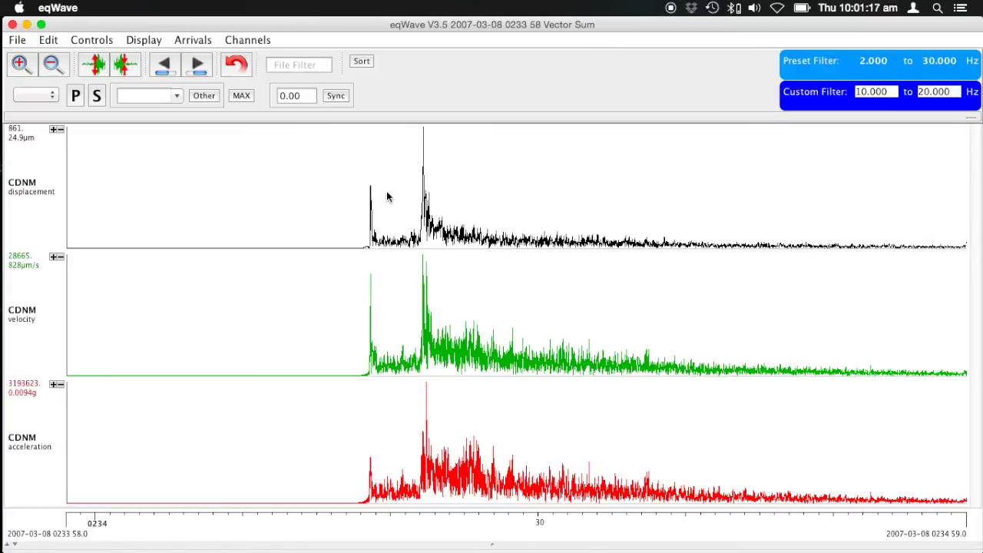
left_click(13, 25)
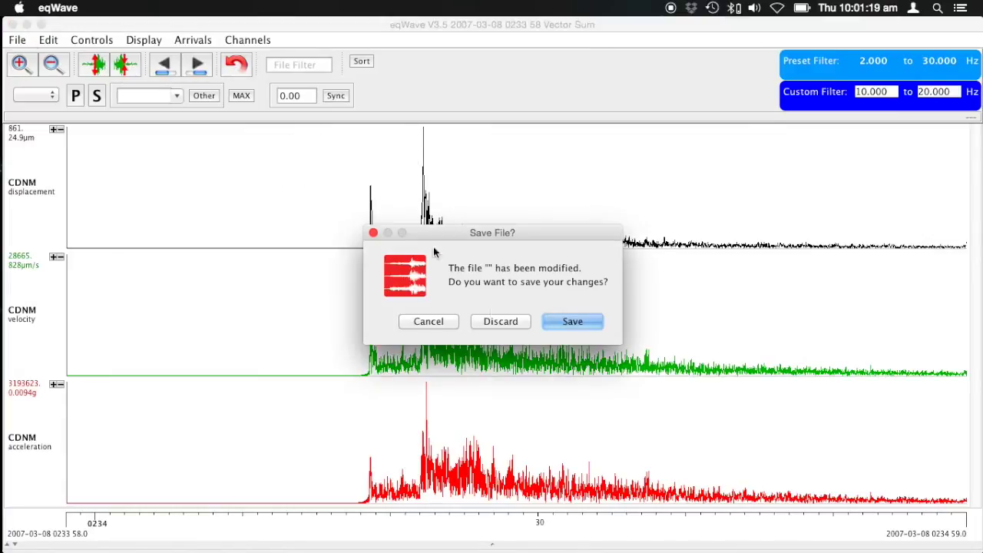
left_click(499, 322)
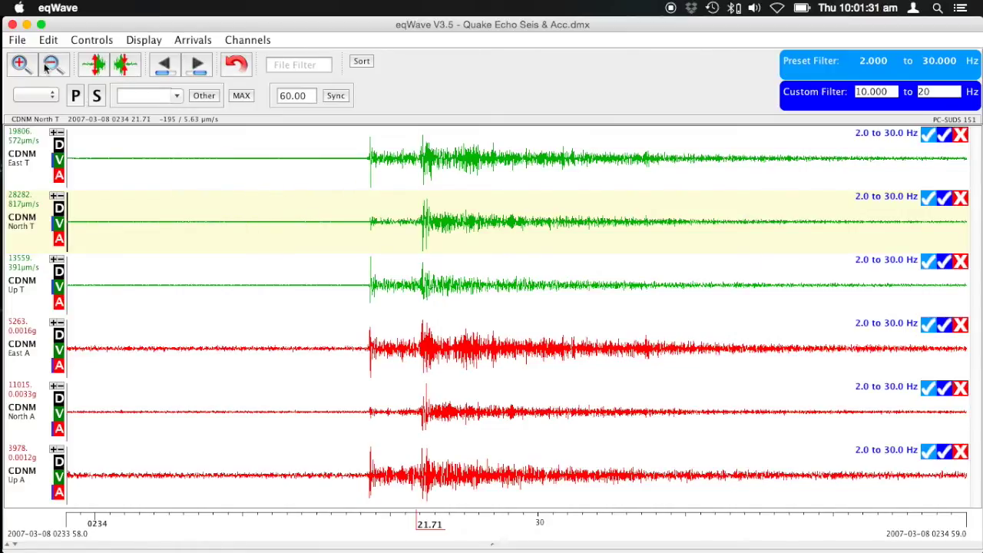
left_click(13, 25)
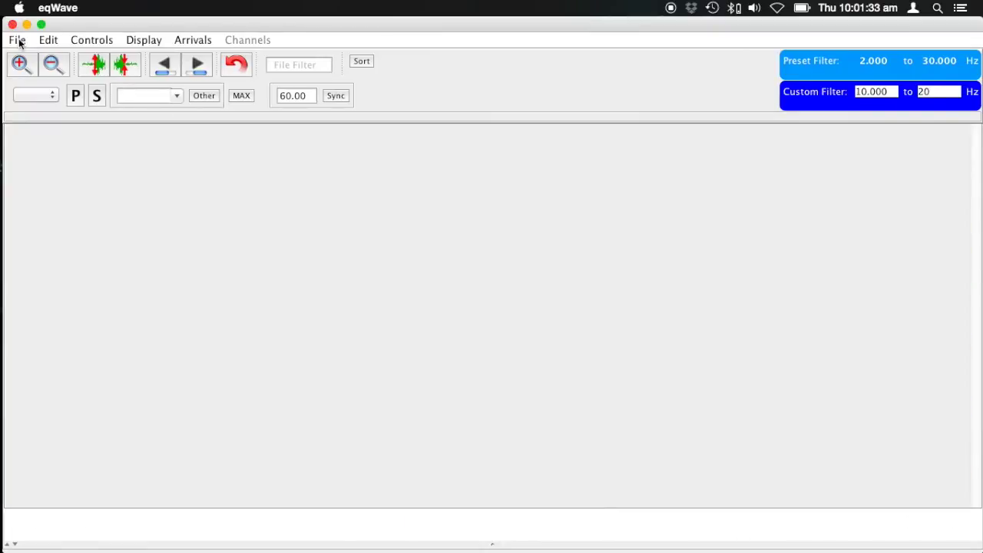
left_click(19, 40)
left_click(64, 58)
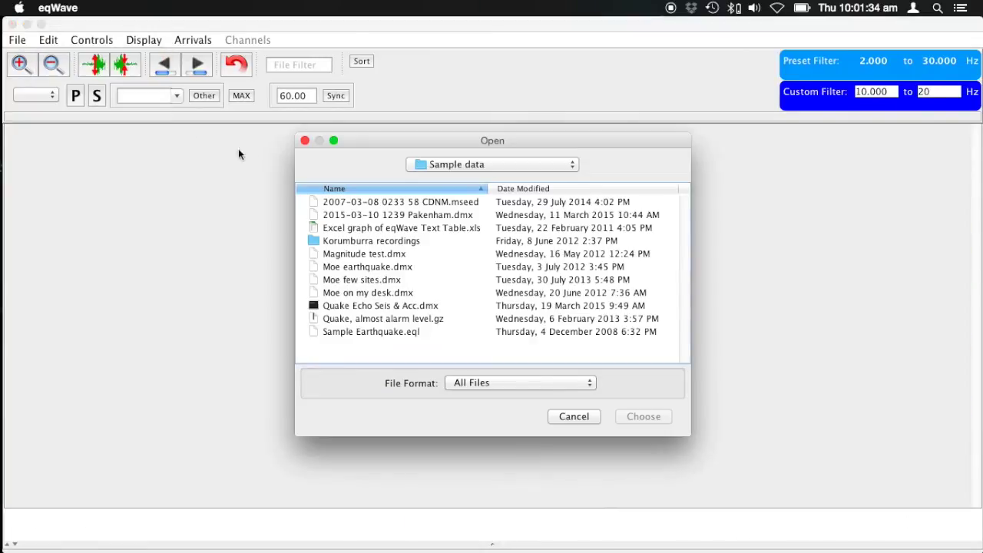
double_click(355, 204)
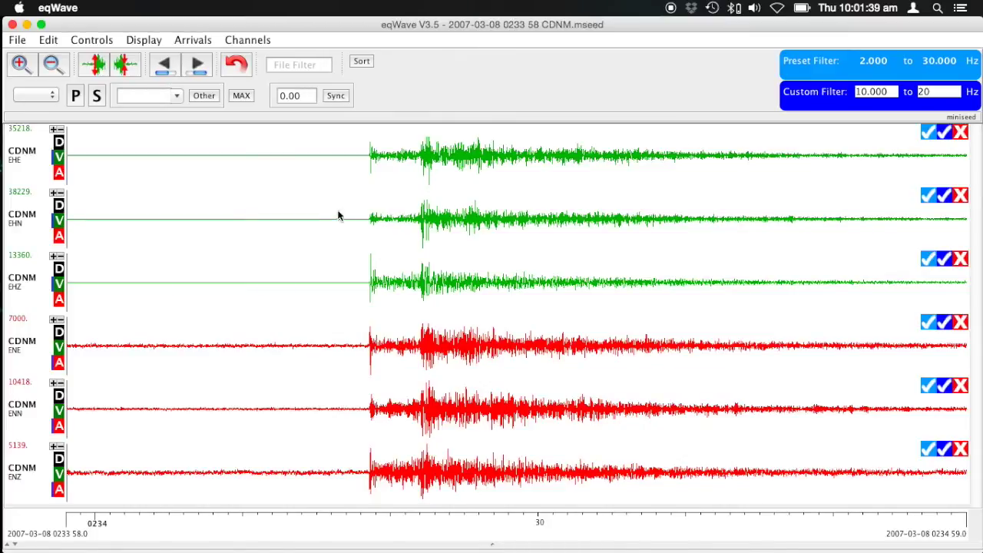
key("Right")
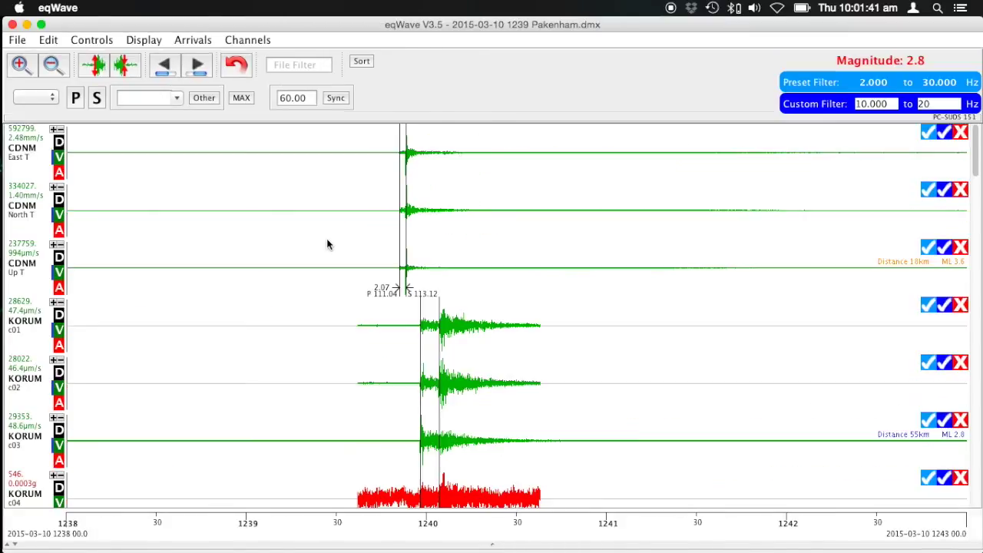
Step forward through sample files, back to Moe earthquake.dmx (7/12), and focus the File Filter field
key("Right")
key("Right")
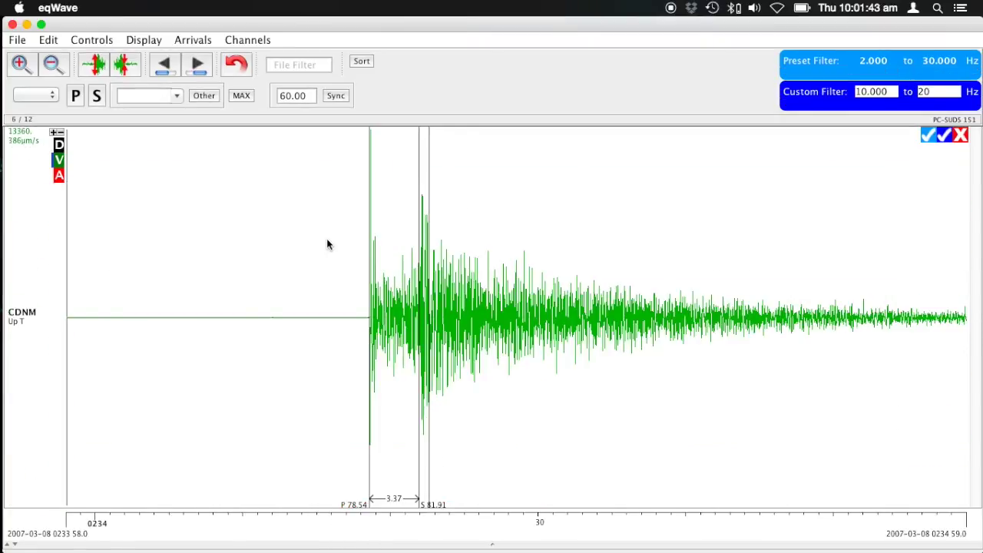
key("Right")
key("Right")
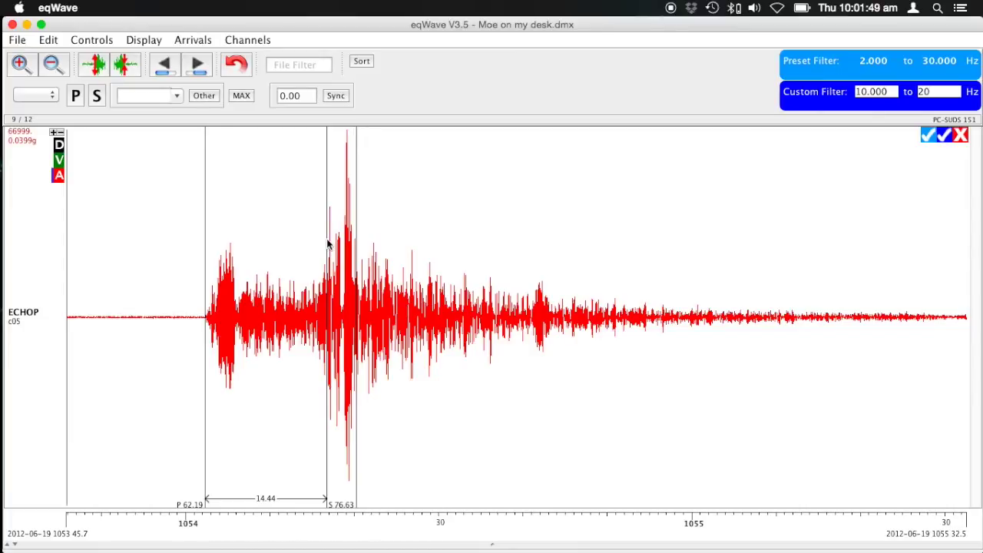
key("Right")
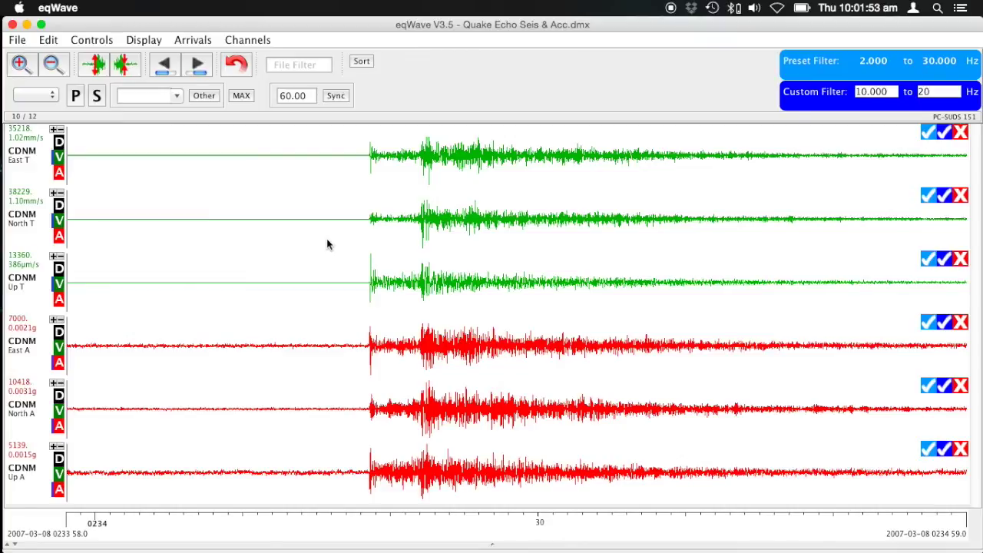
key("Left")
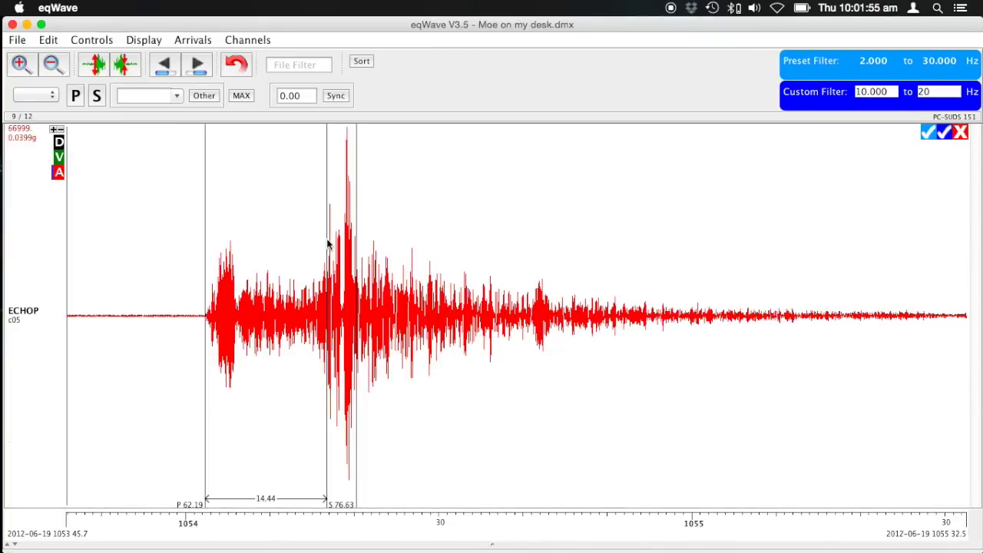
key("Left")
key("Left")
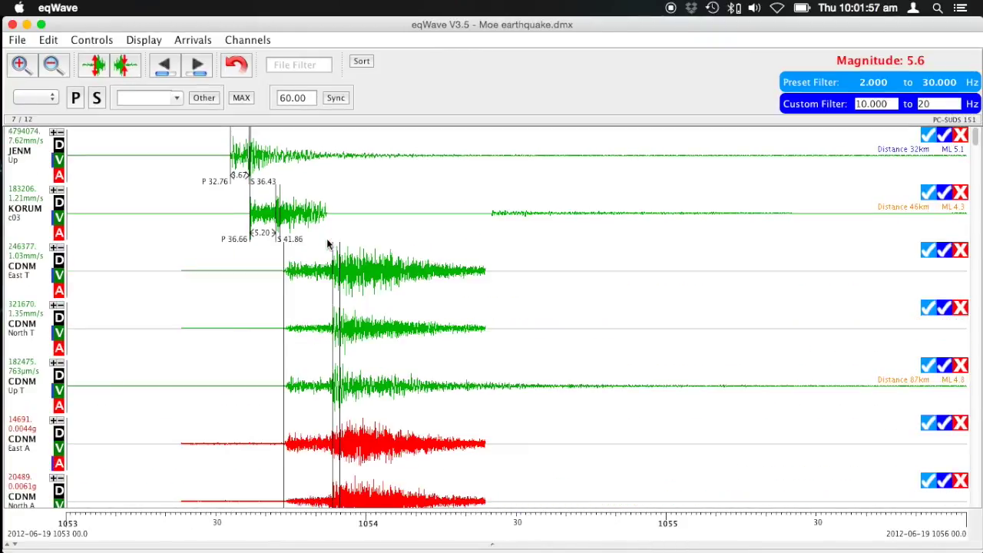
left_click(300, 66)
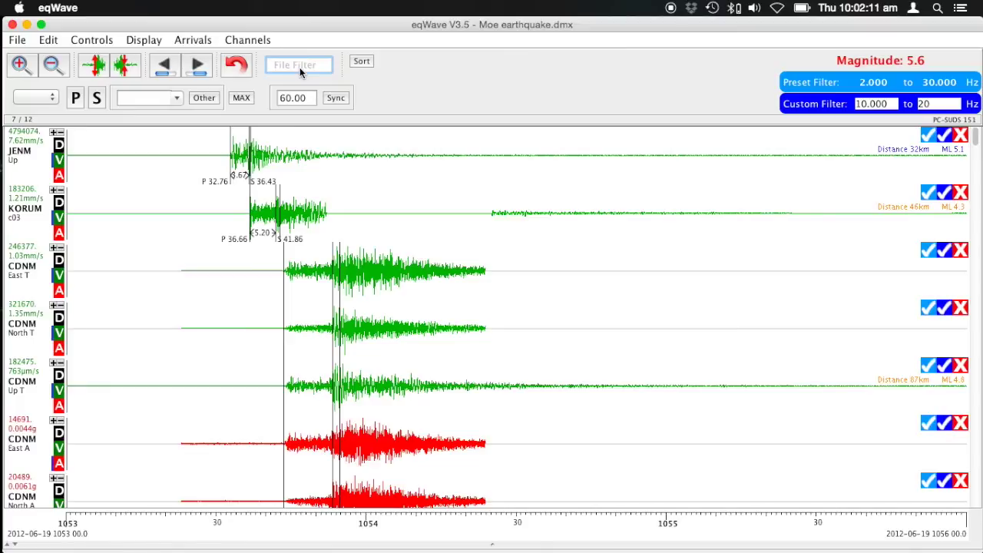
Filter the file list to CDNM, try the next matching file, and dismiss the Last File notice
type("CDNM")
type("n")
key("BackSpace")
left_click(346, 204)
key("n")
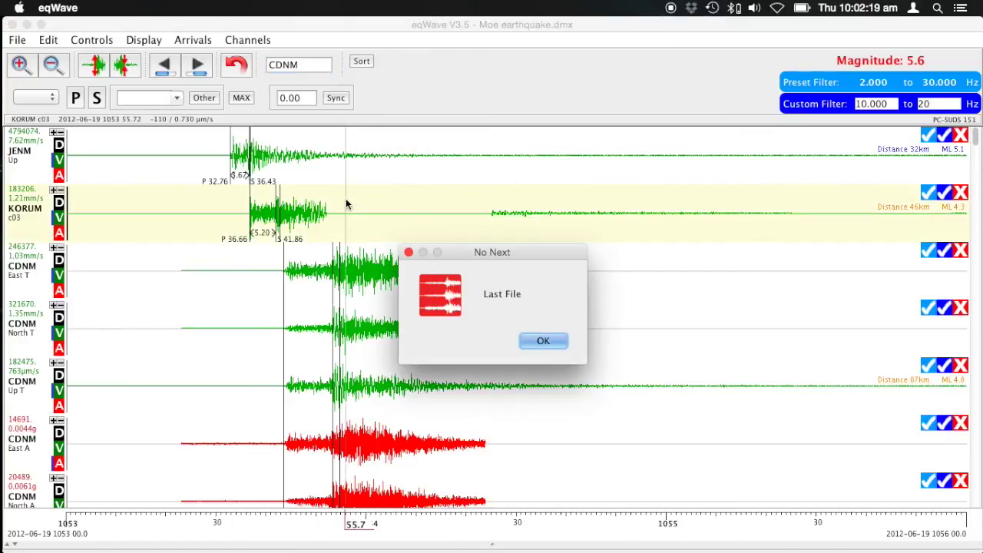
left_click(535, 341)
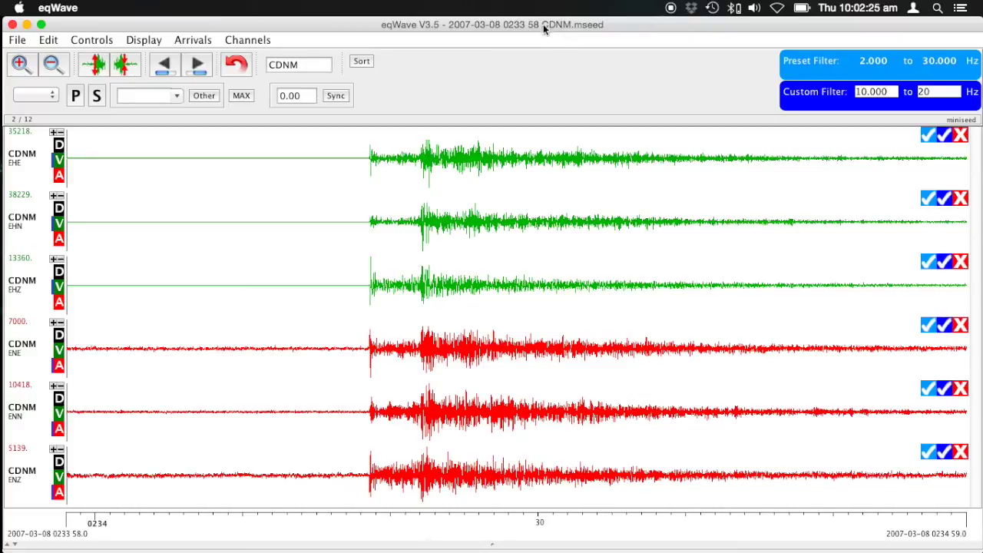
left_click_drag(307, 73, 260, 69)
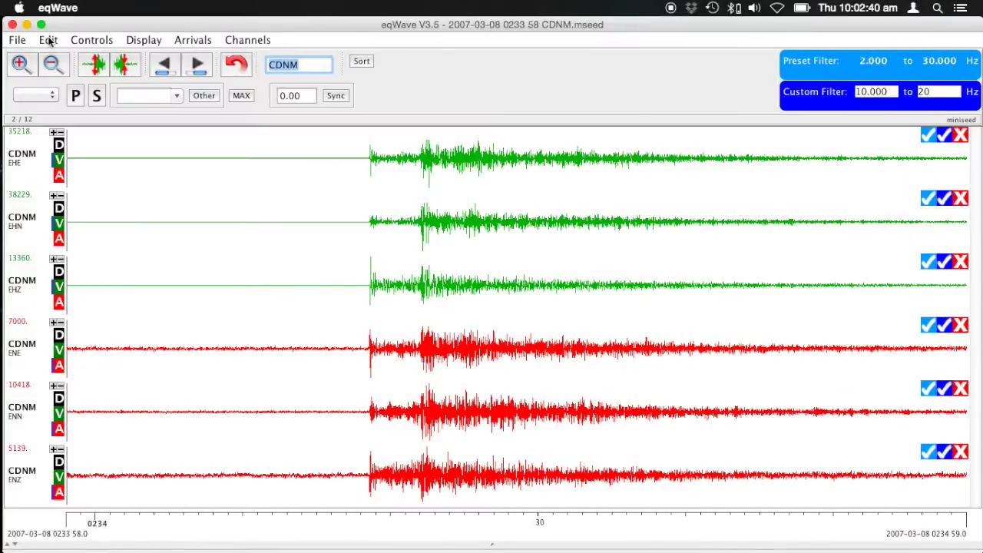
left_click(48, 40)
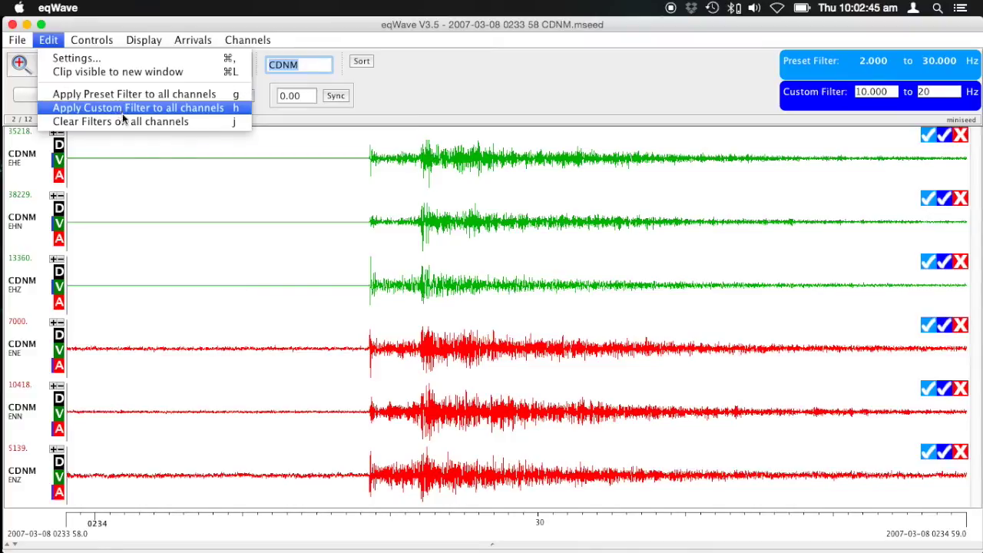
mouse_move(98, 43)
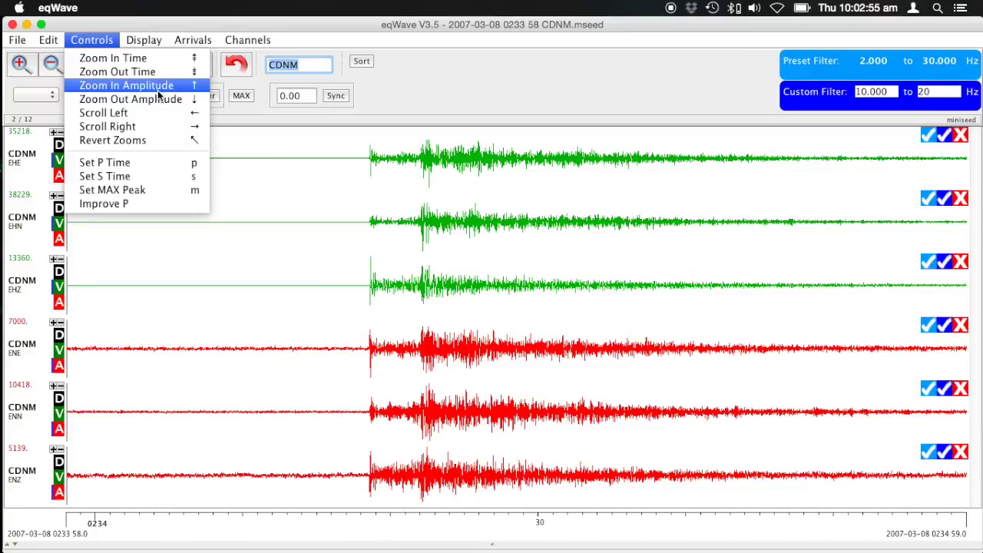
key("Escape")
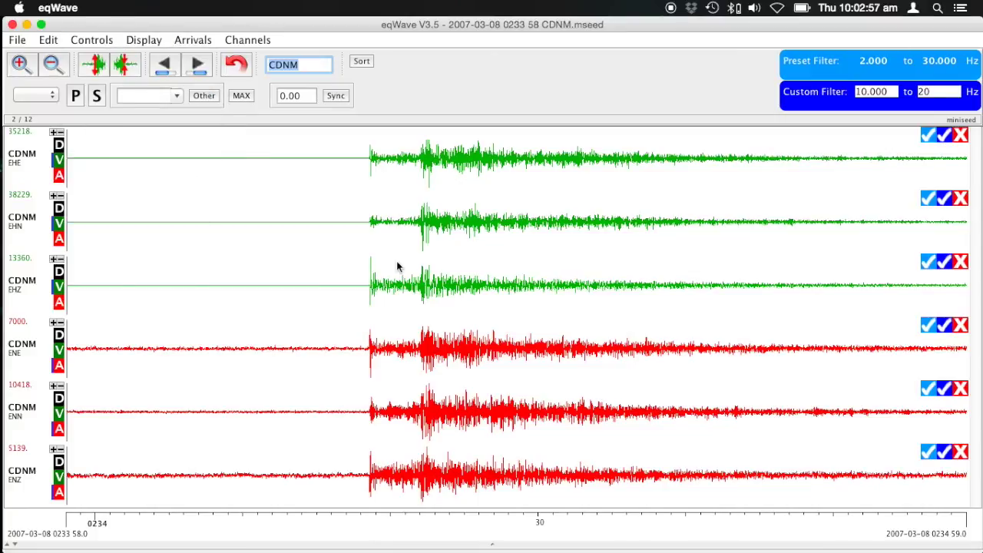
left_click(372, 283)
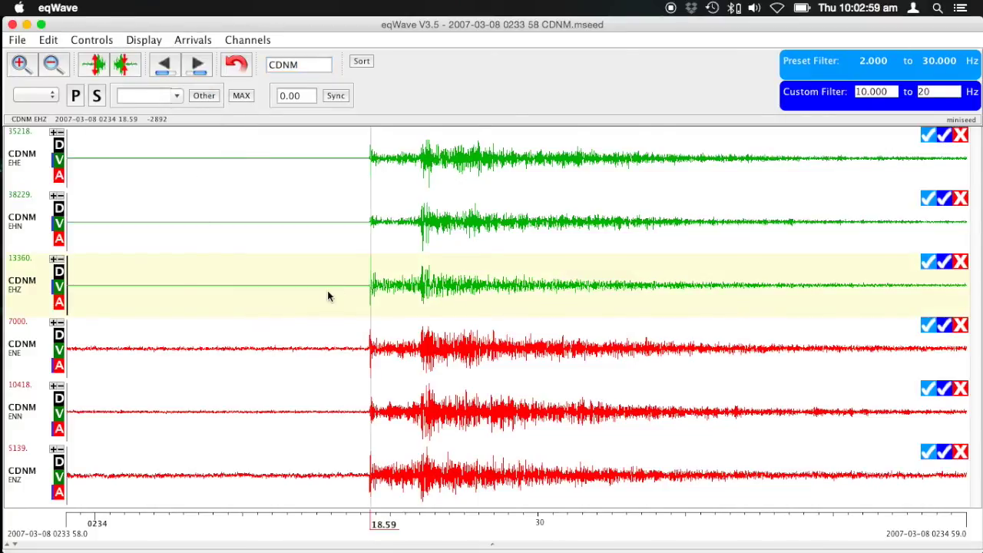
key("Up")
key("Up")
key("Up")
key("Down")
key("Down")
key("Down")
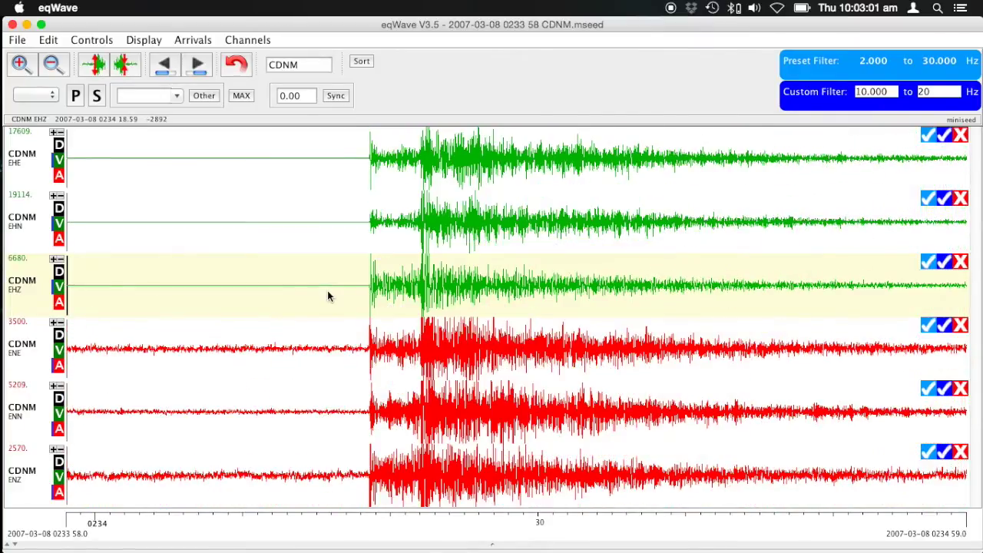
left_click(96, 64)
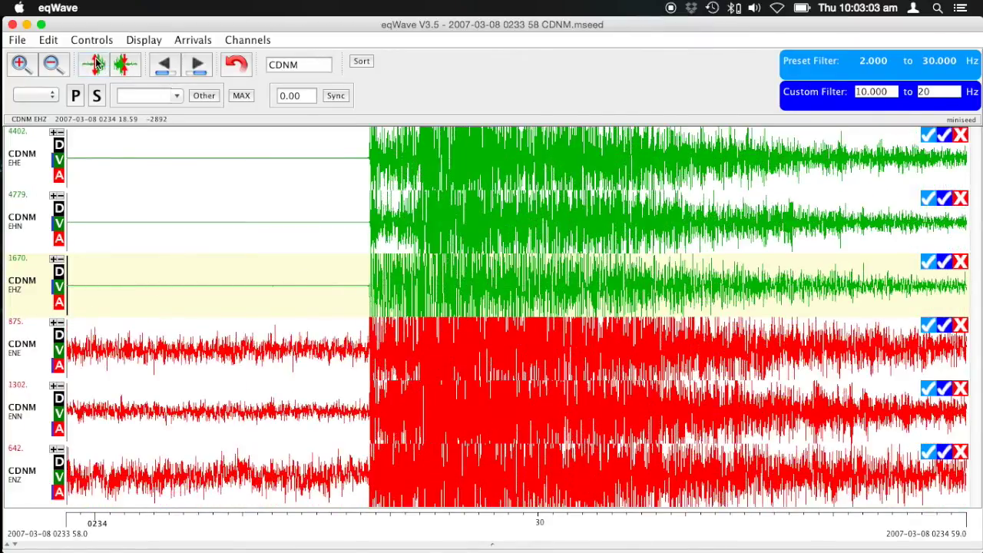
left_click(123, 64)
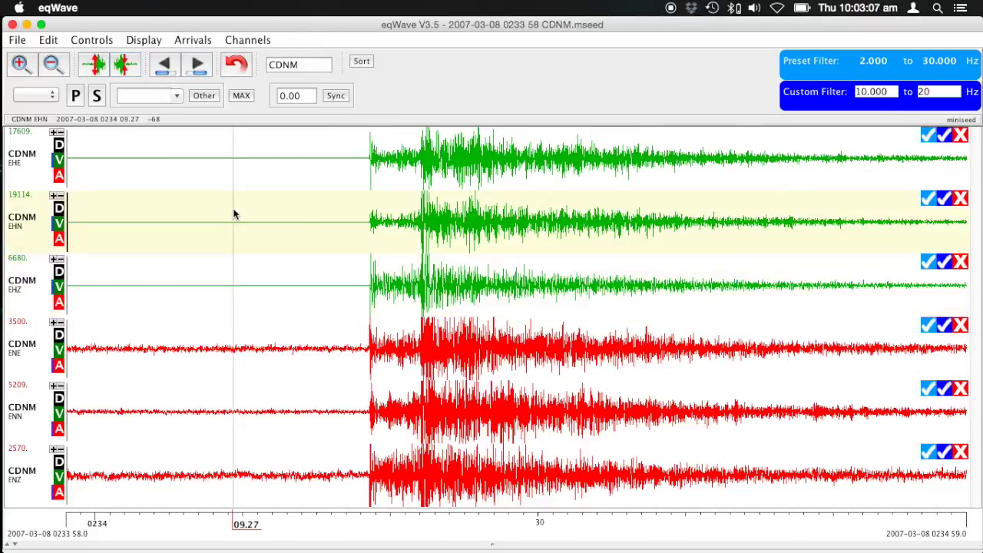
key("Right")
key("Right")
key("Right")
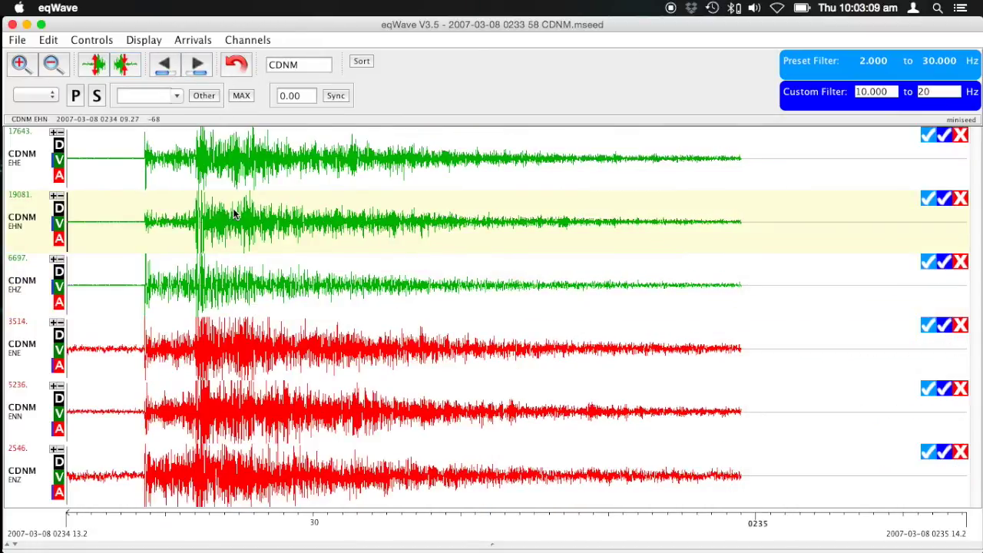
key("Left")
key("Left")
key("Left")
key("Left")
key("Left")
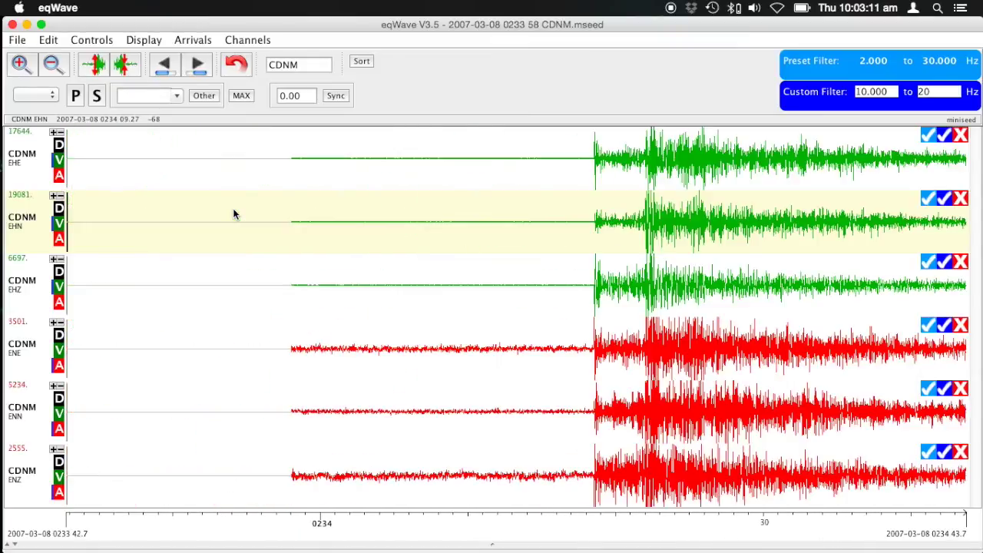
key("Right")
key("Right")
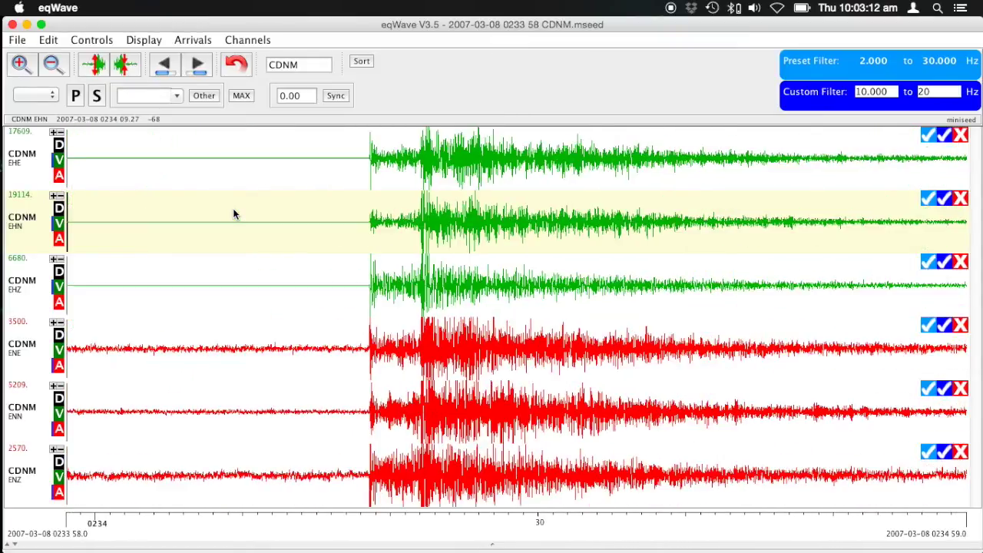
left_click(197, 64)
left_click(166, 66)
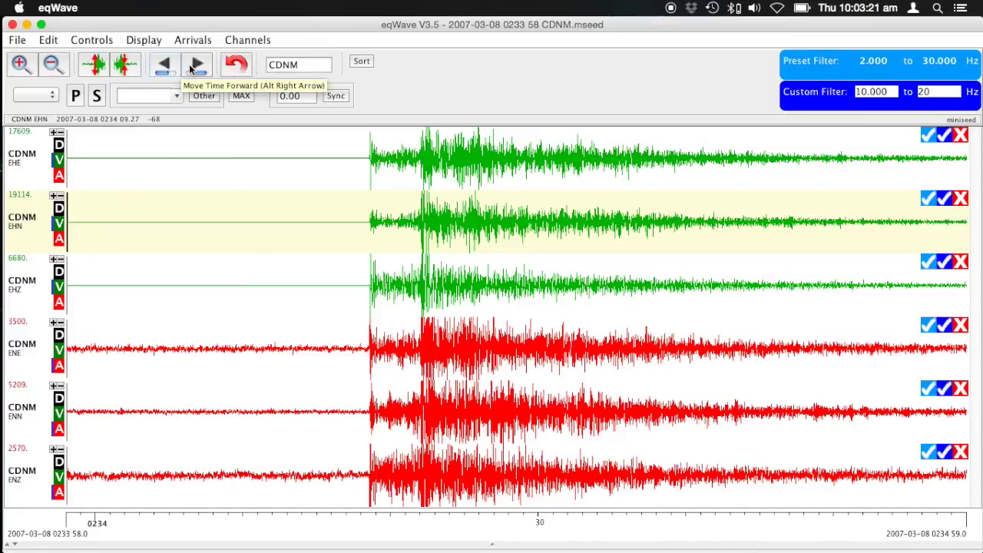
left_click(237, 66)
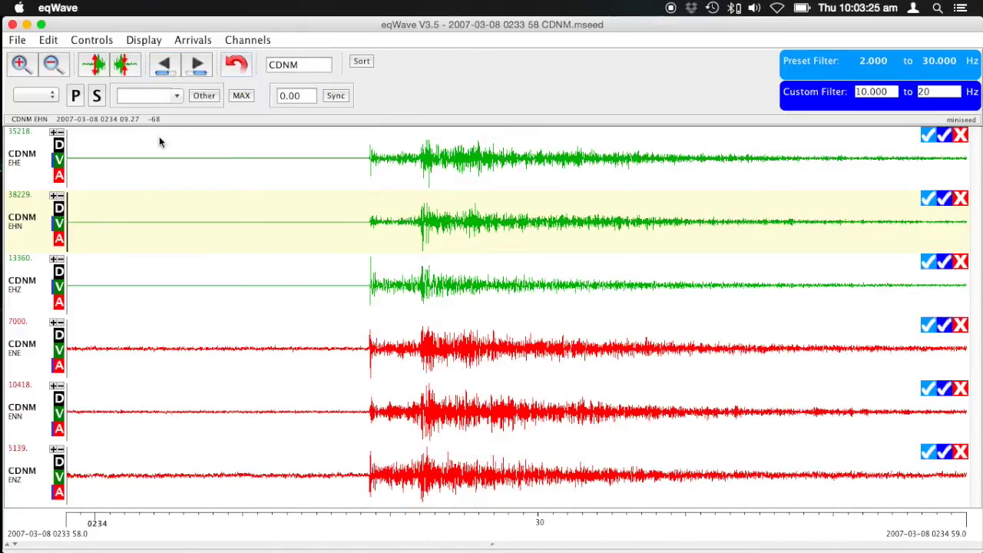
Pick P at 78.45 and S at 82.06 on the CDNM traces, 3.61 s apart
left_click(369, 223)
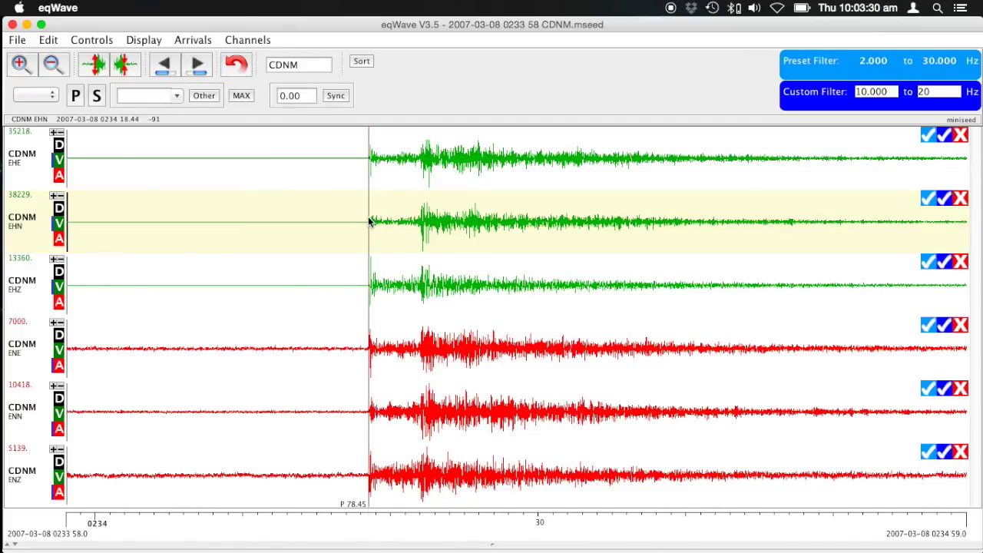
left_click(422, 205)
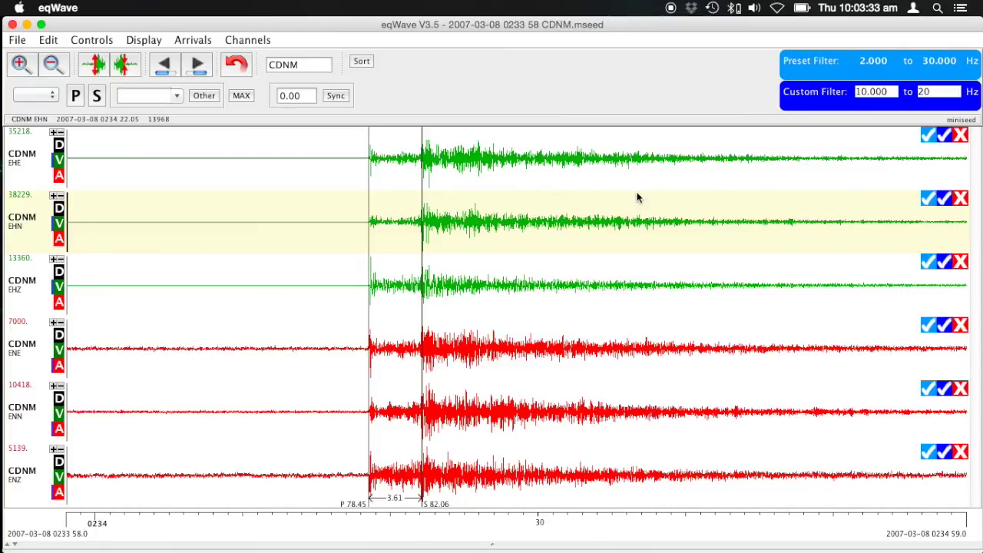
left_click(176, 95)
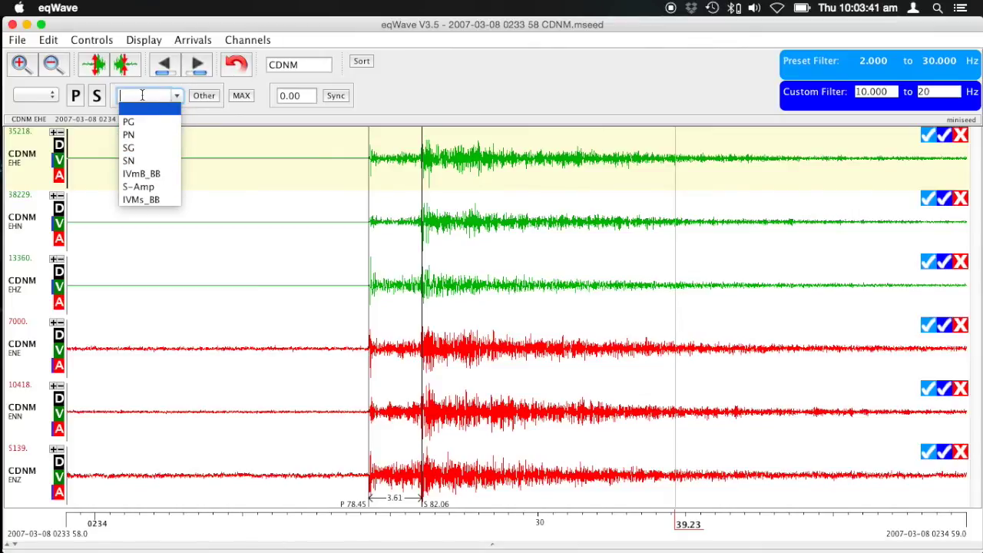
Add a custom F phase pick at 108.22, 29.77 s after S
type("F")
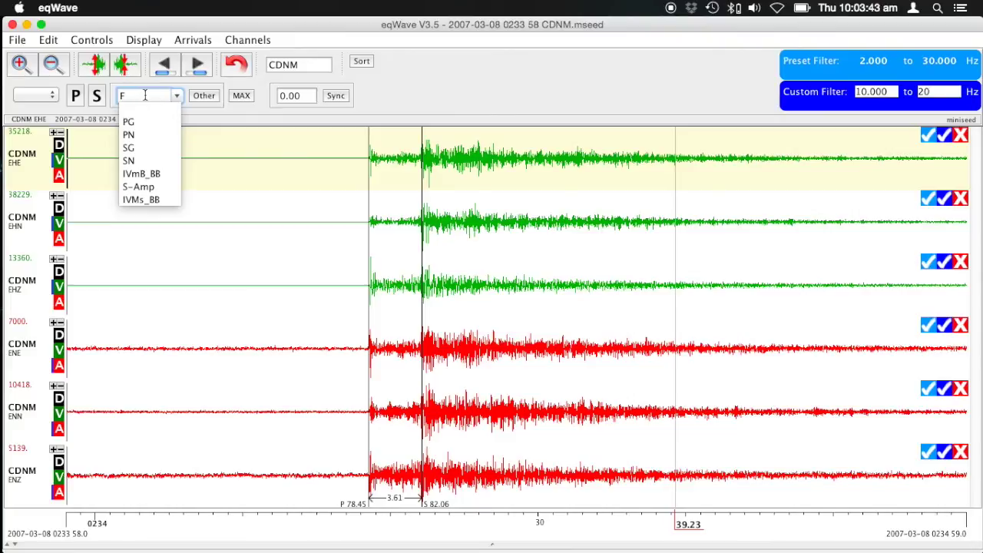
left_click(653, 207)
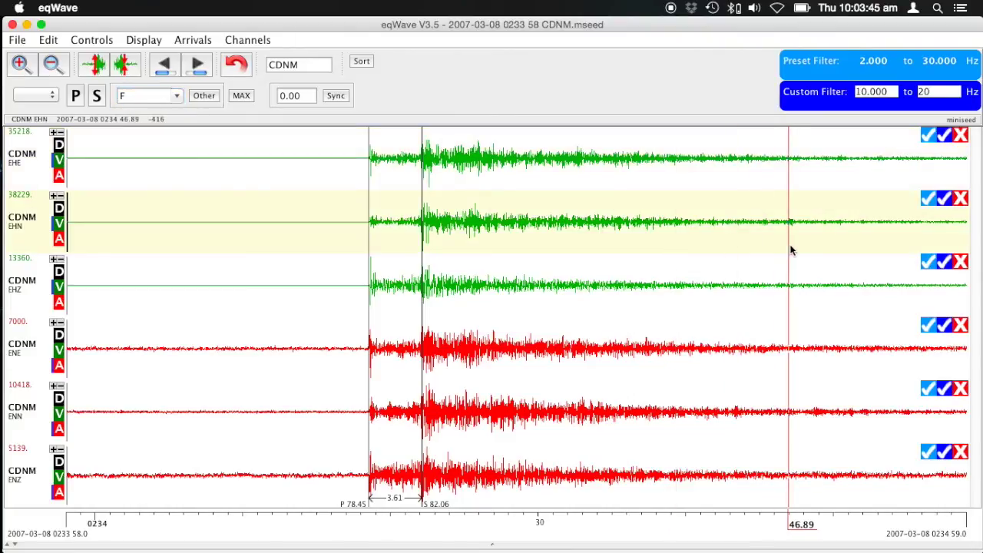
left_click(201, 96)
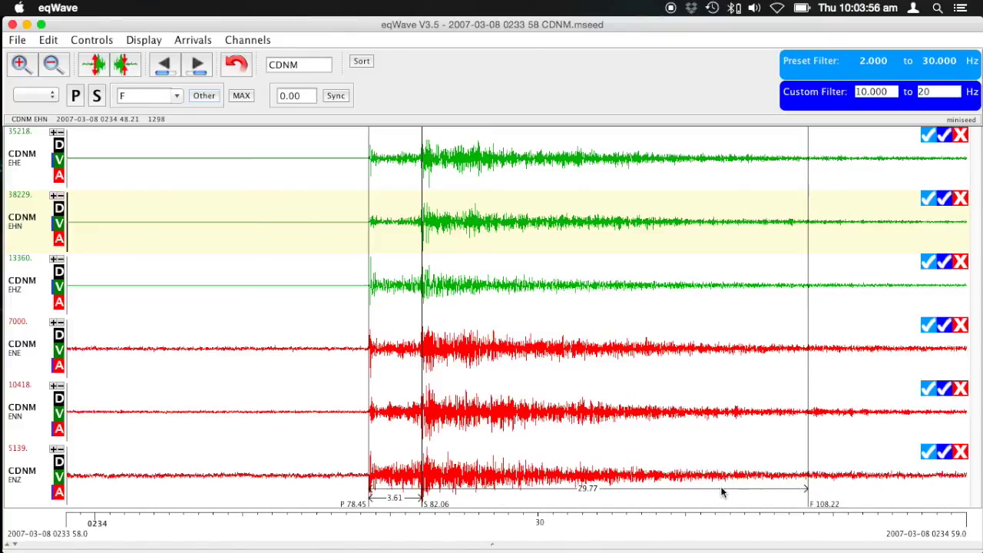
Add a custom y phase pick on the EHZ trace, then mark time 54.75
left_click(146, 97)
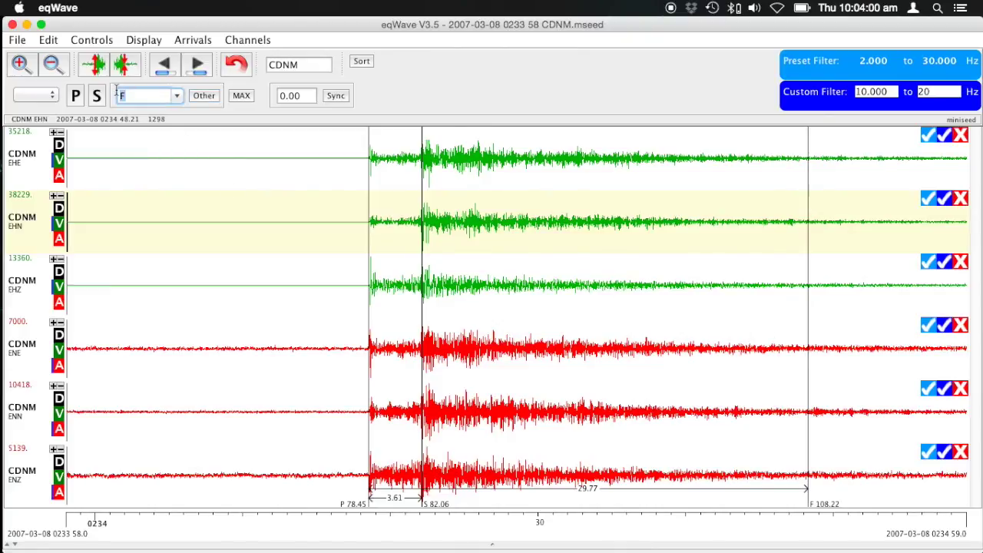
type("y")
left_click(829, 283)
left_click(199, 97)
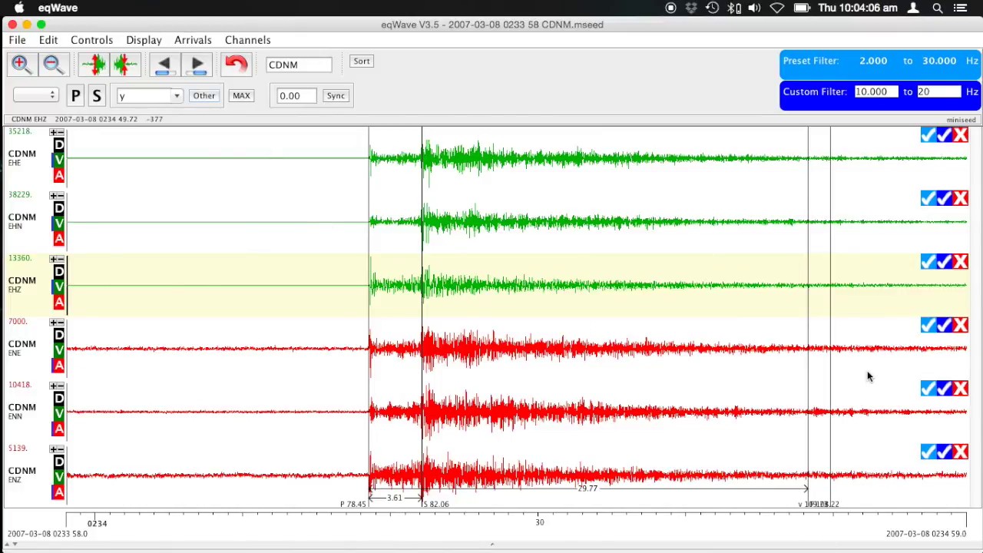
left_click(905, 271)
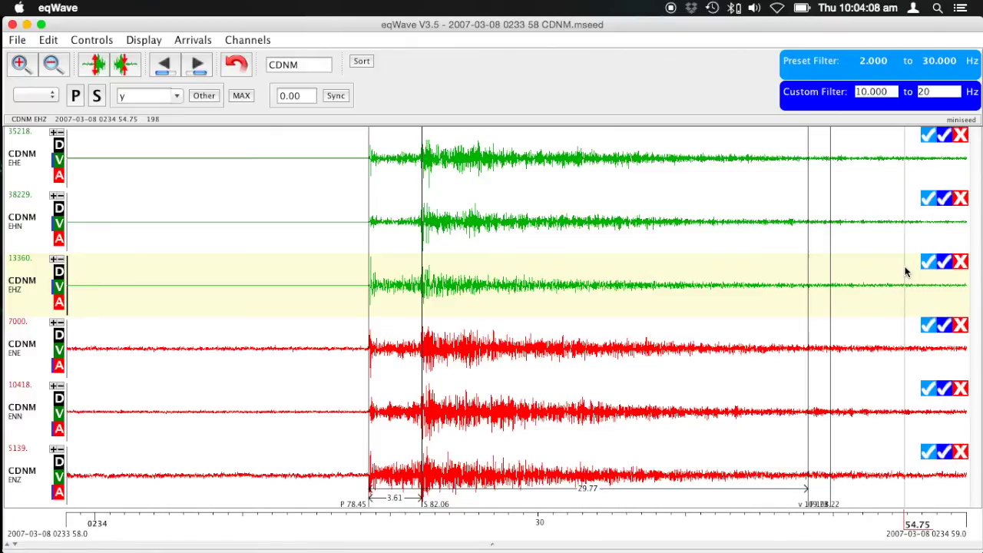